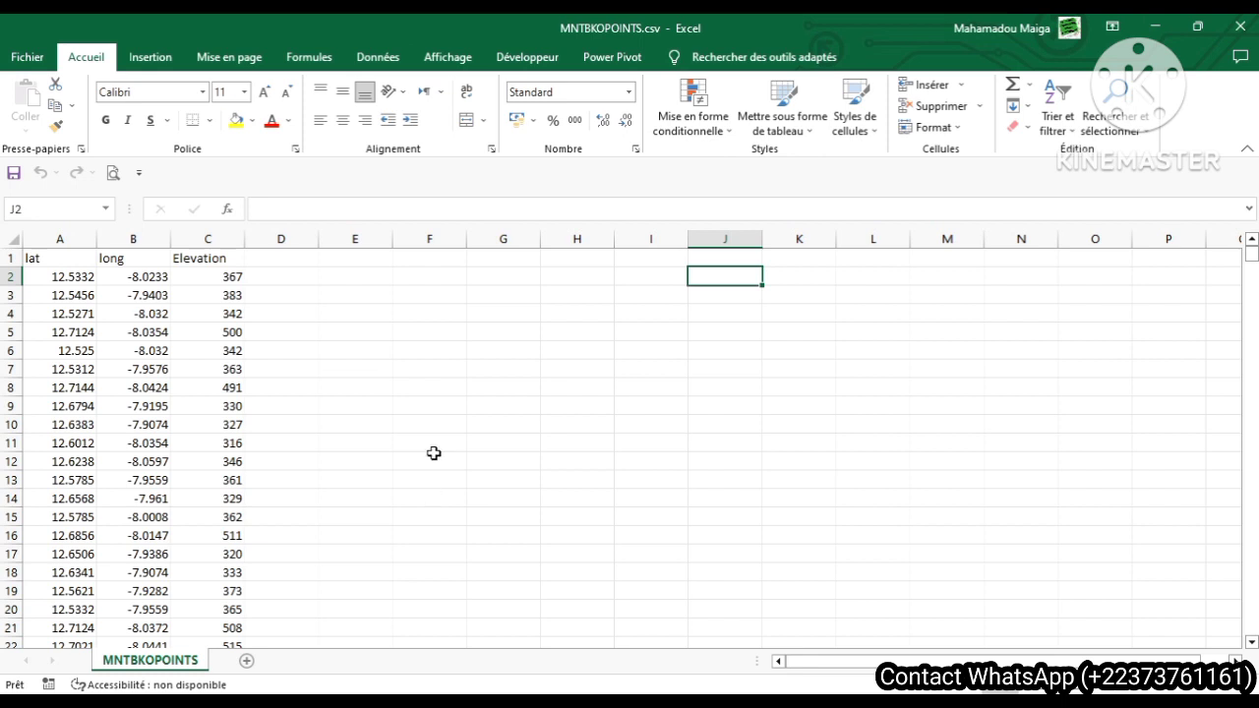
Step: Insert a new column before the lat column and give it the header Identifiant
click(434, 458)
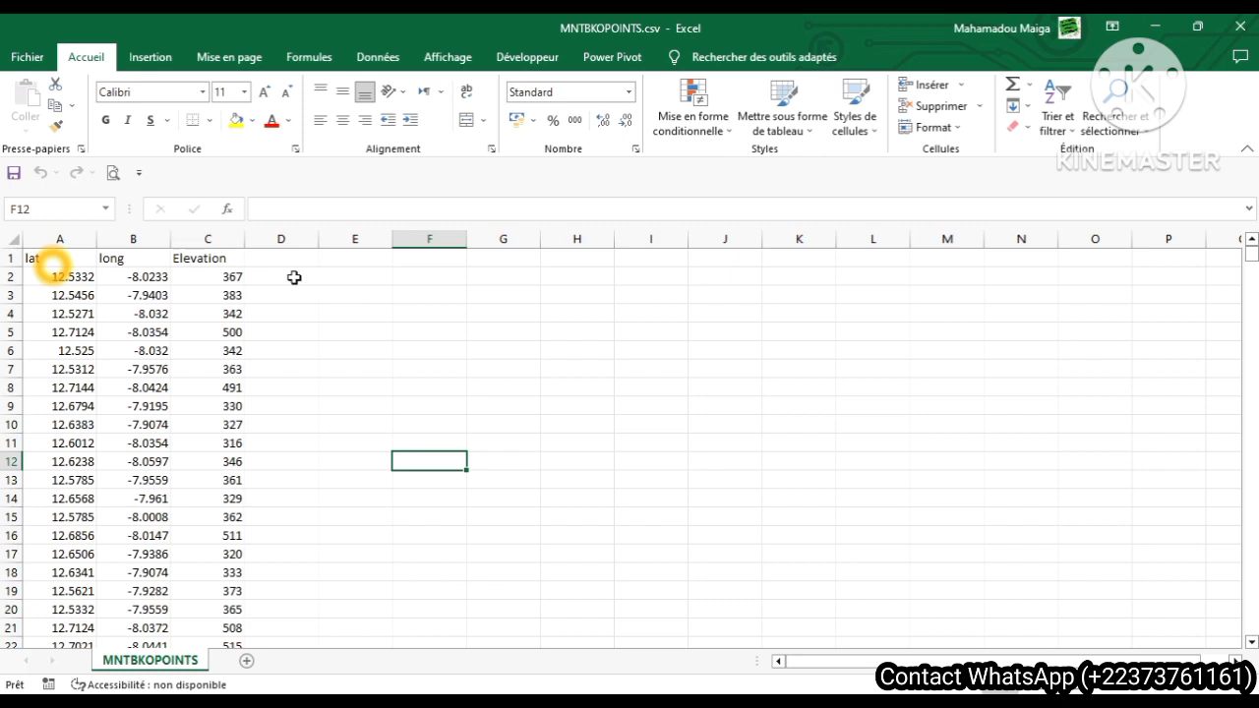
click(62, 238)
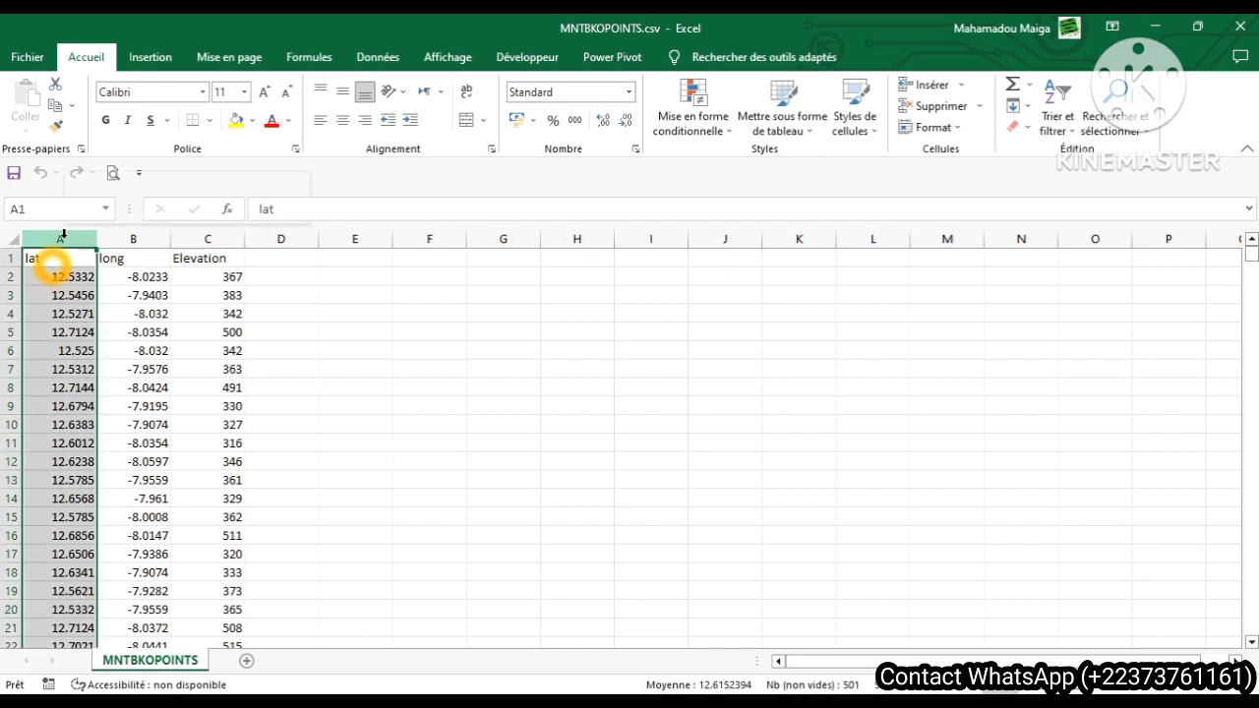
right_click(63, 240)
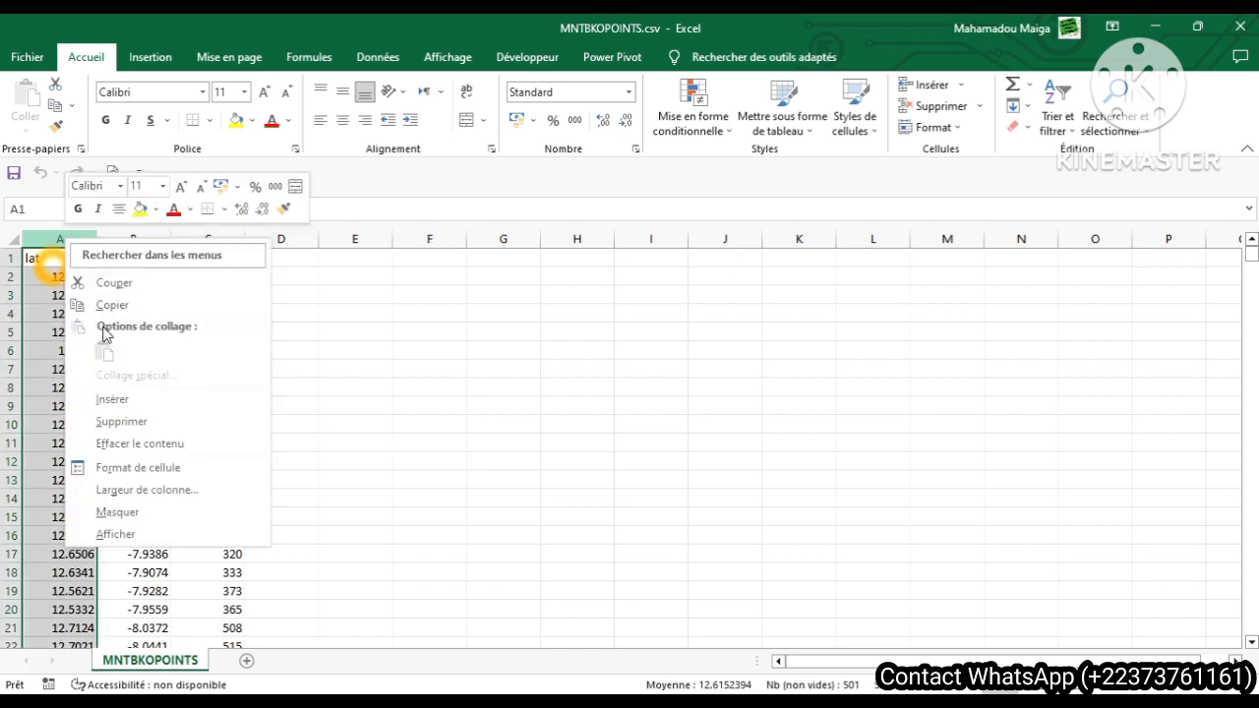
click(112, 402)
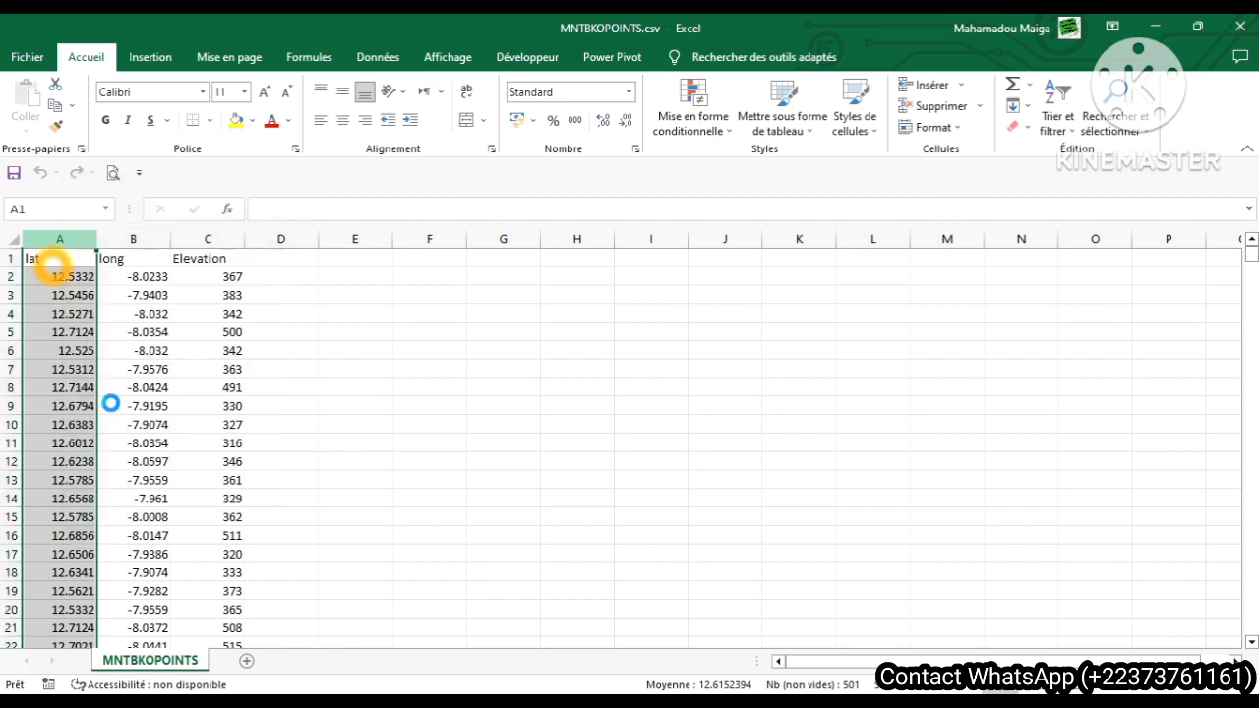
double_click(49, 258)
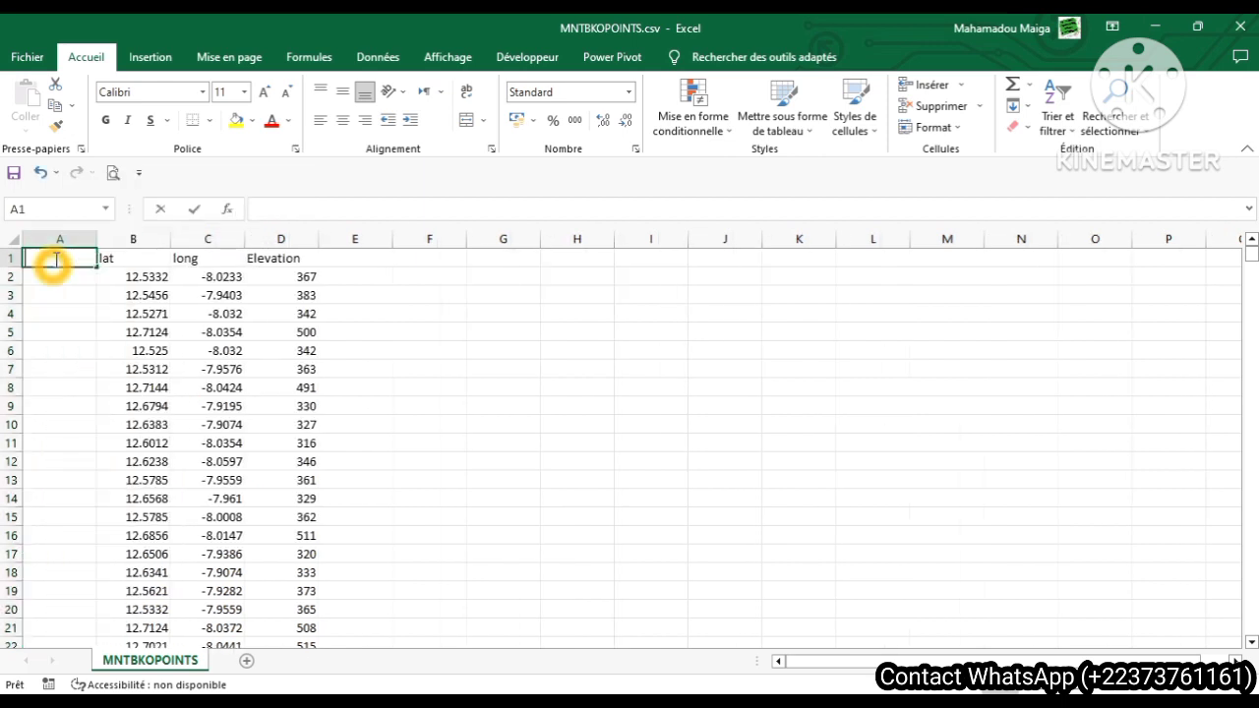
text(I)
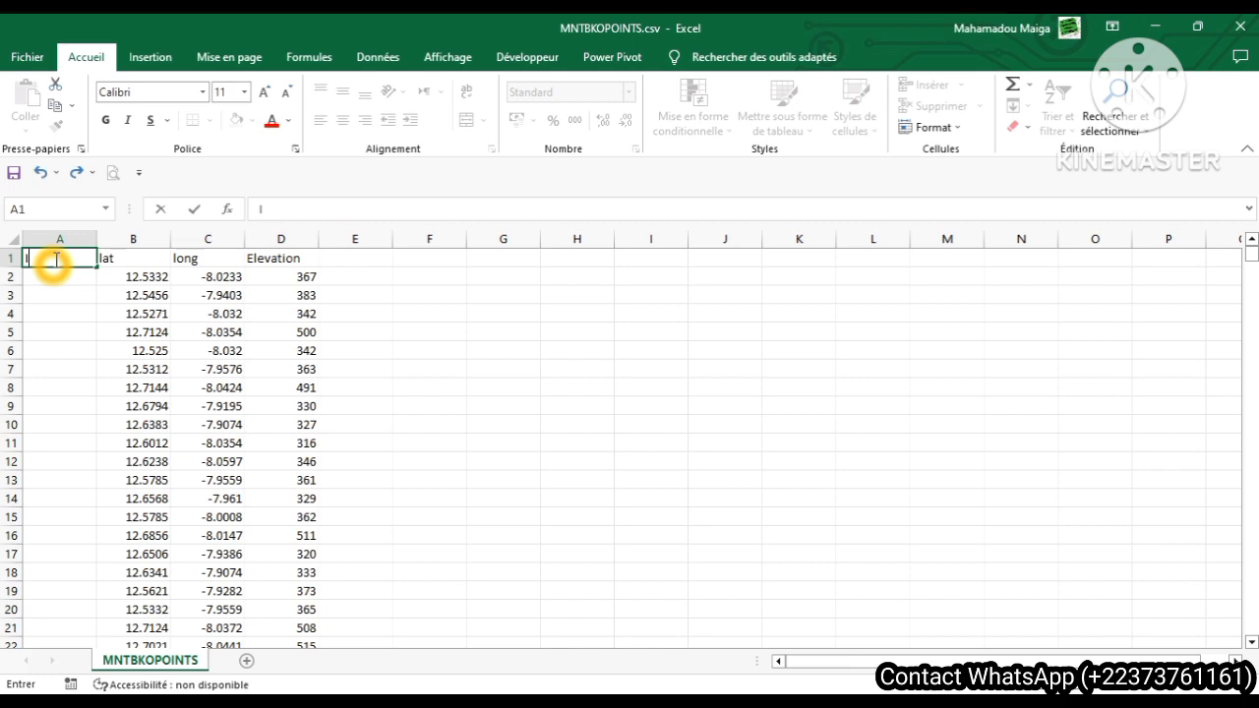
text(dentifiant)
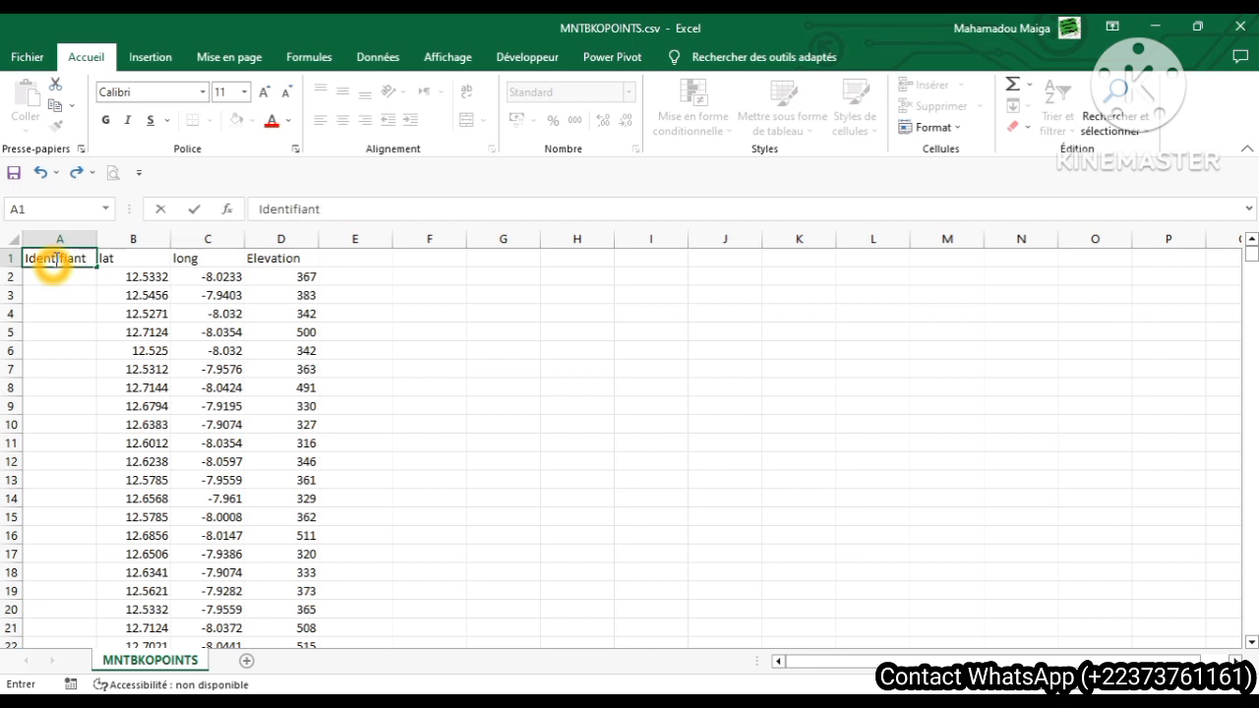
key(ctrl+Return)
Step: Enter A1 in cell A2 and fill the identifier series down to A500 in row 501
click(54, 276)
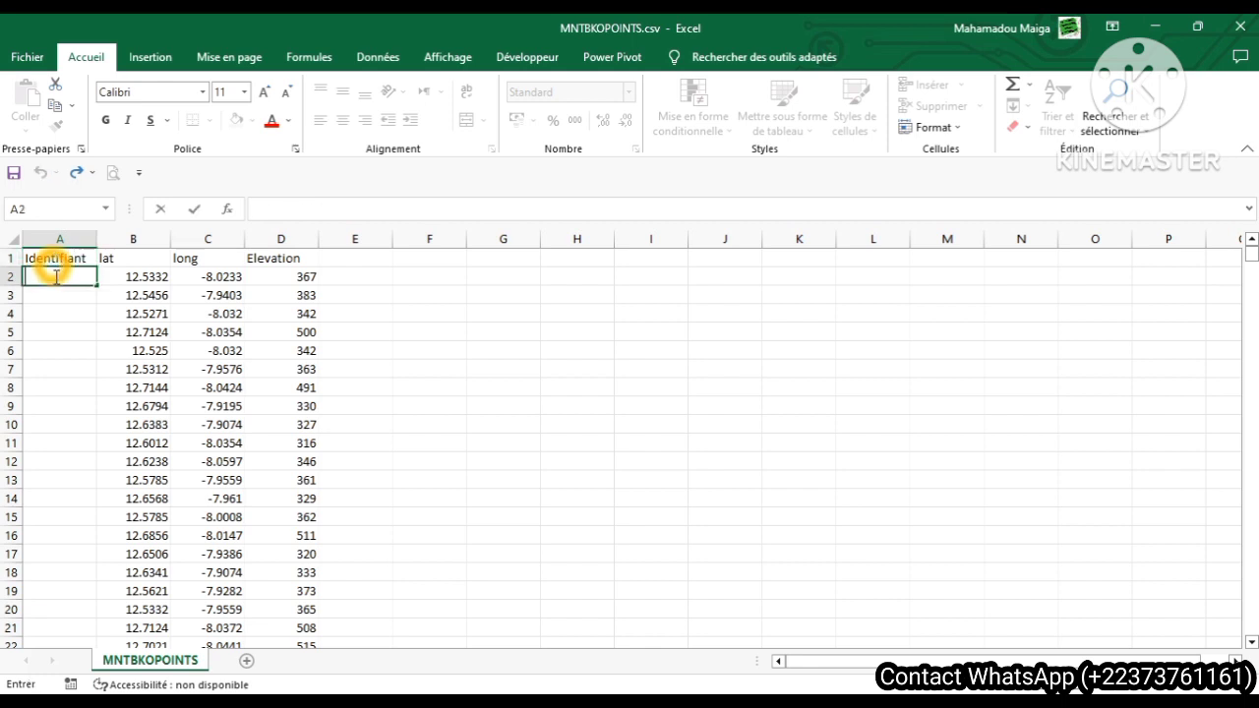
text(A1)
key(ctrl+Return)
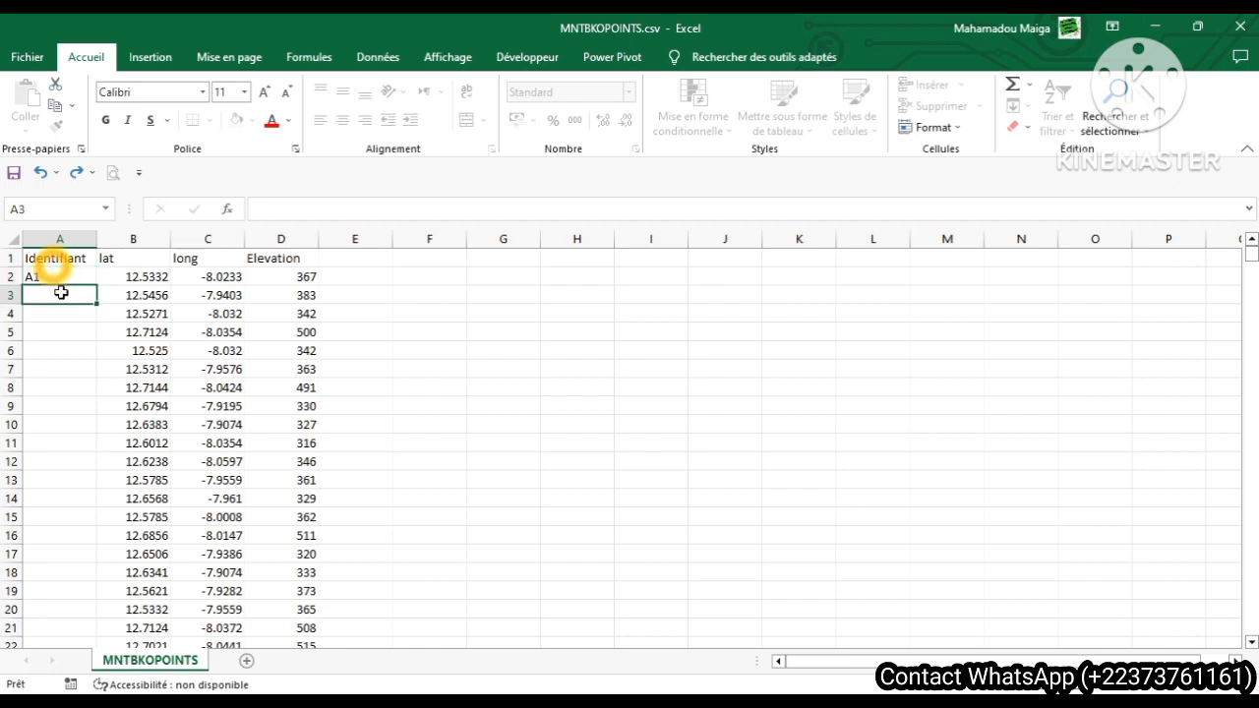
drag(96, 286, 76, 614)
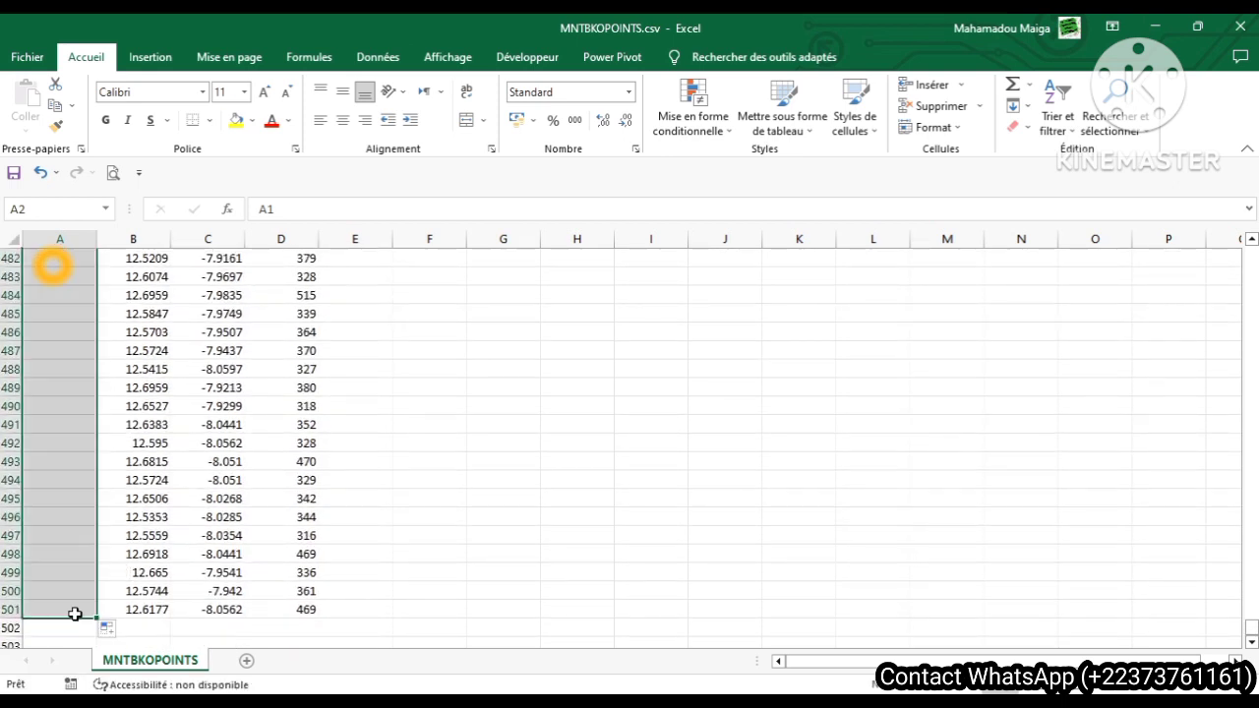
click(598, 574)
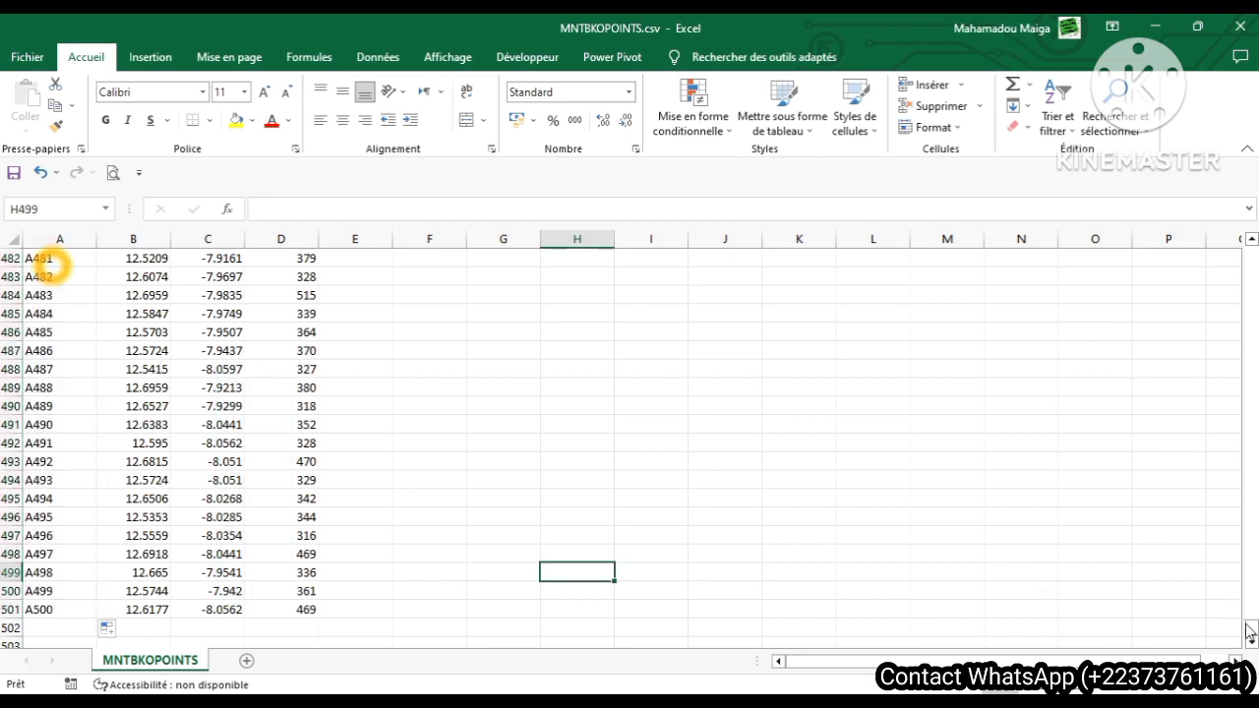
drag(1252, 635, 1251, 256)
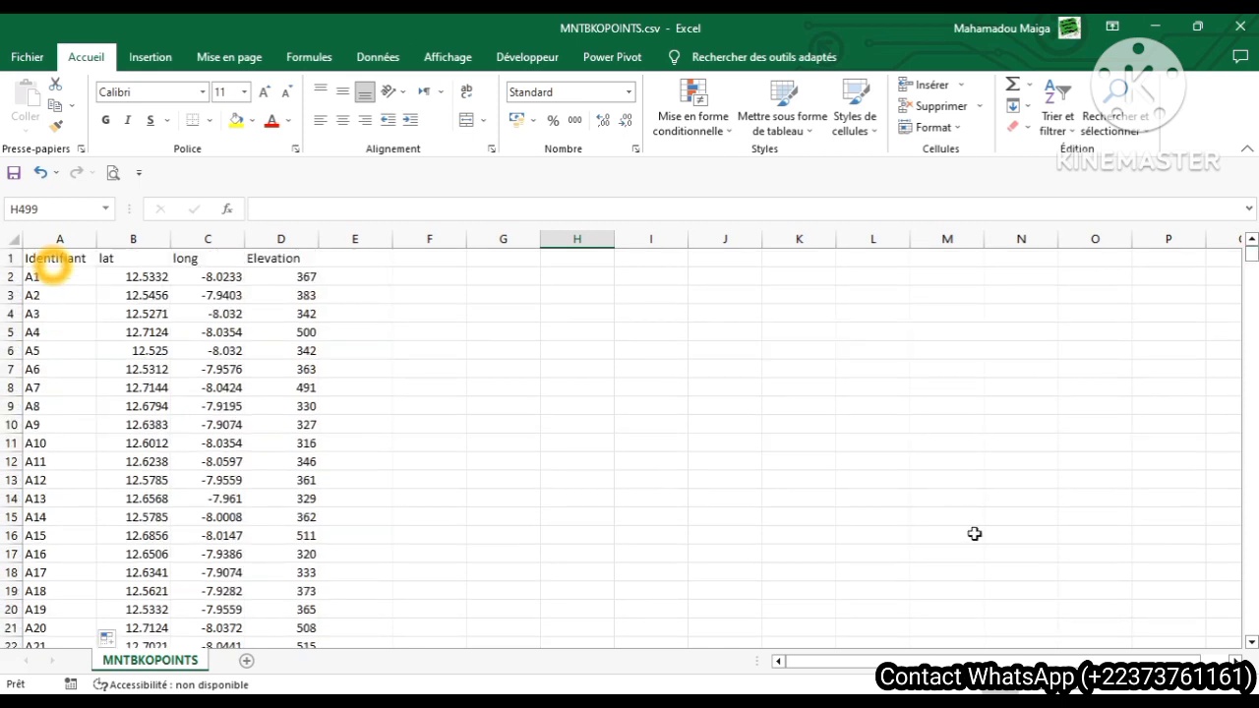
click(608, 479)
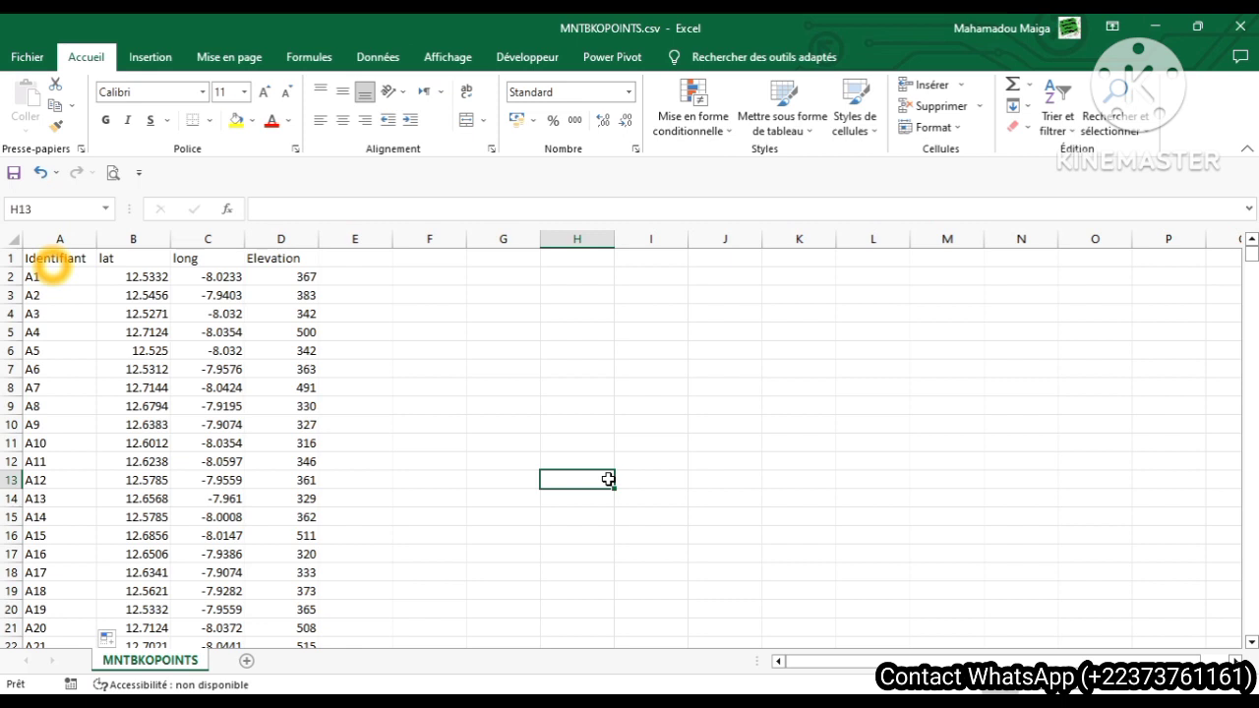
Step: Save the changes to the MNTBKOPOINTS.csv file
click(548, 406)
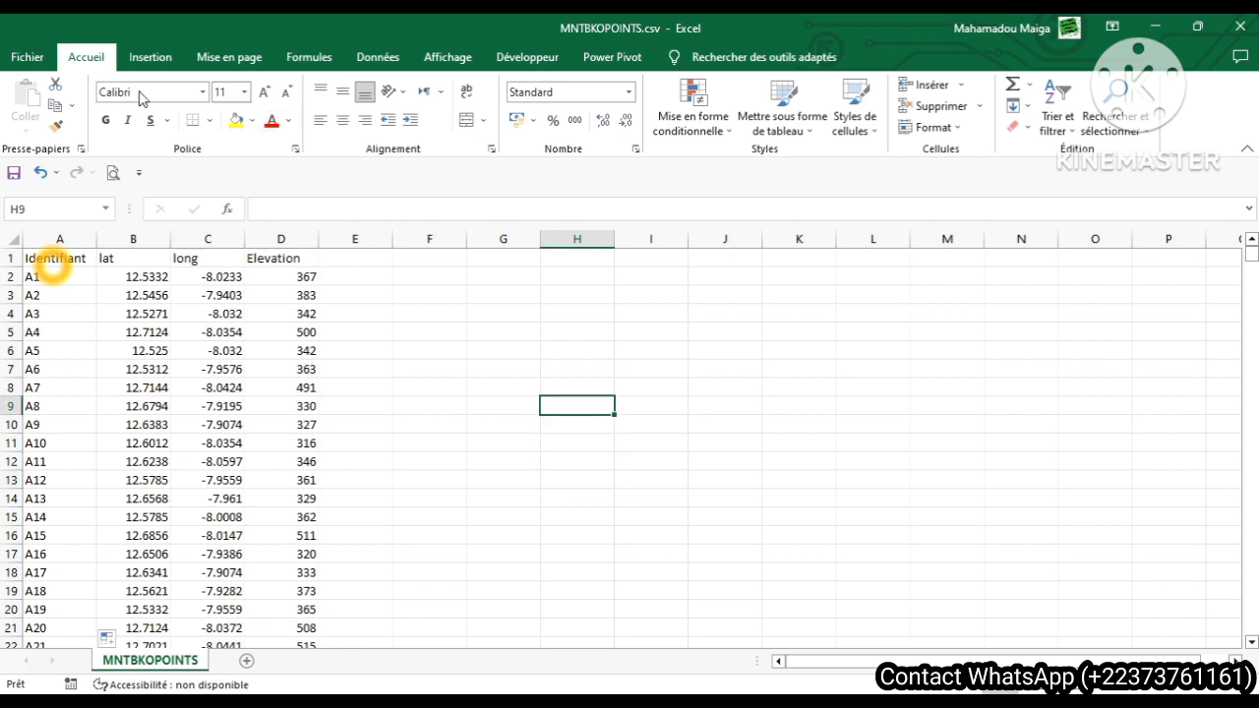
click(27, 59)
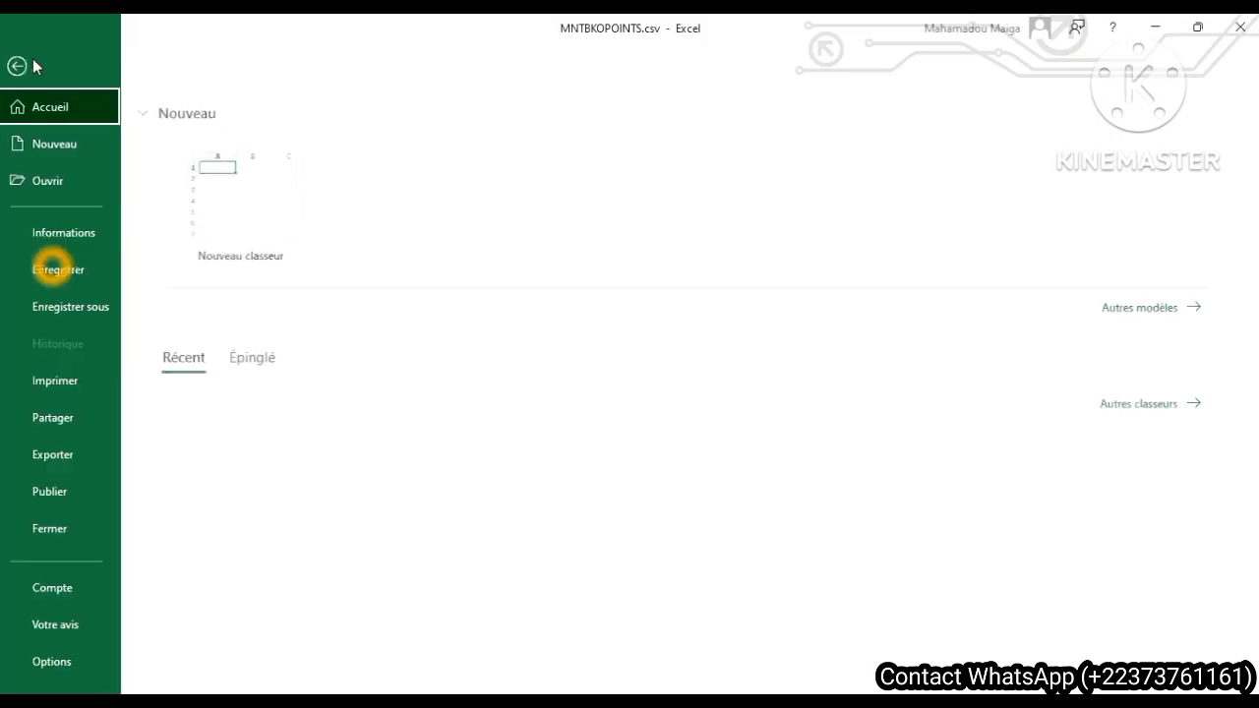
click(69, 268)
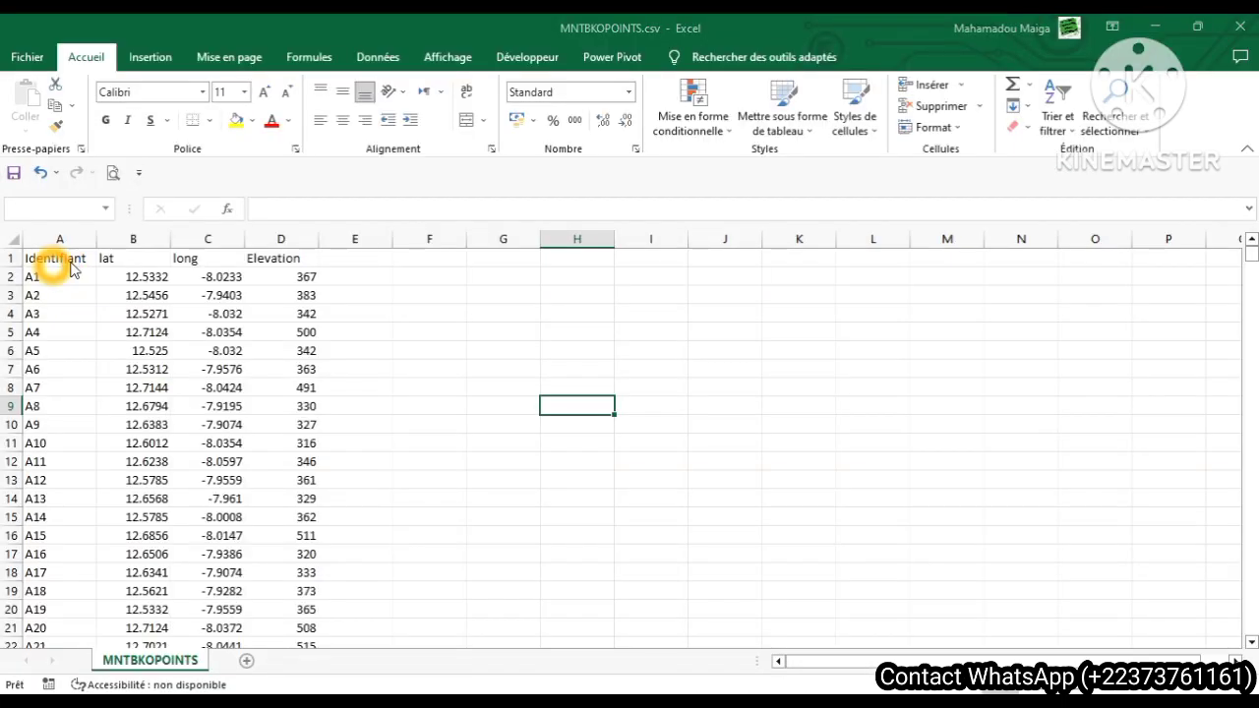
click(532, 423)
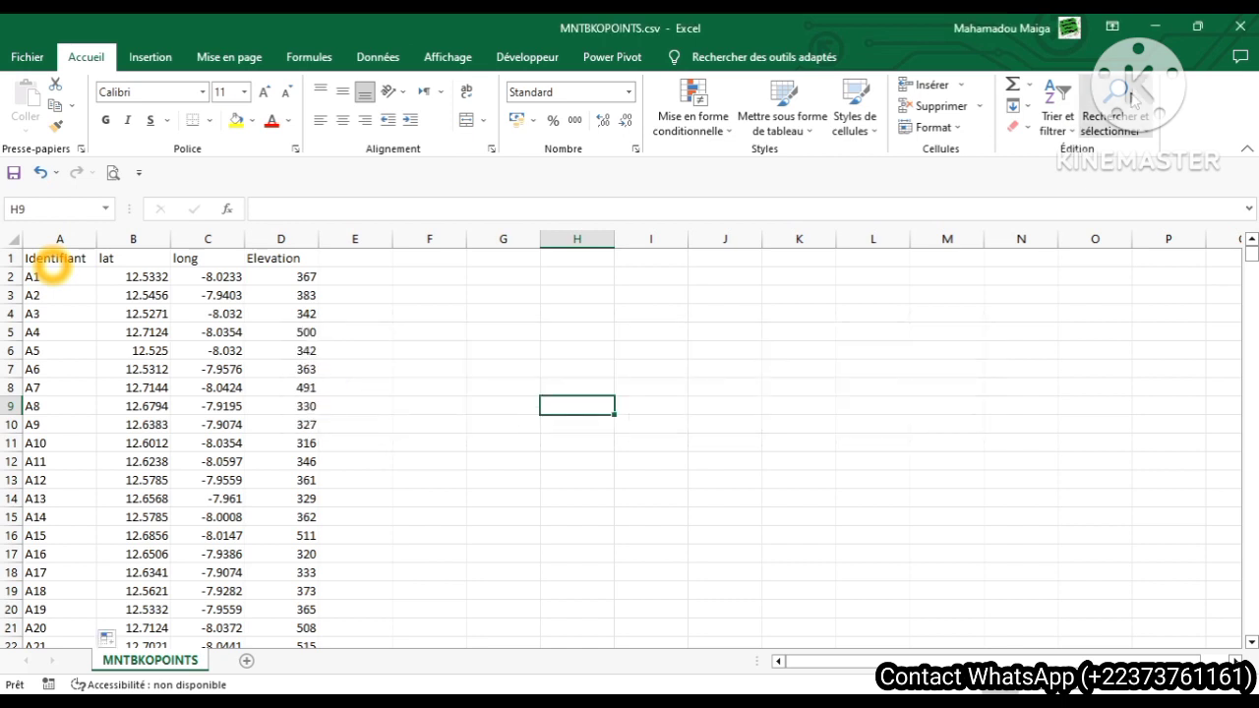
Step: Switch to Google Earth Pro and bring up the dialog for opening a file
click(1156, 28)
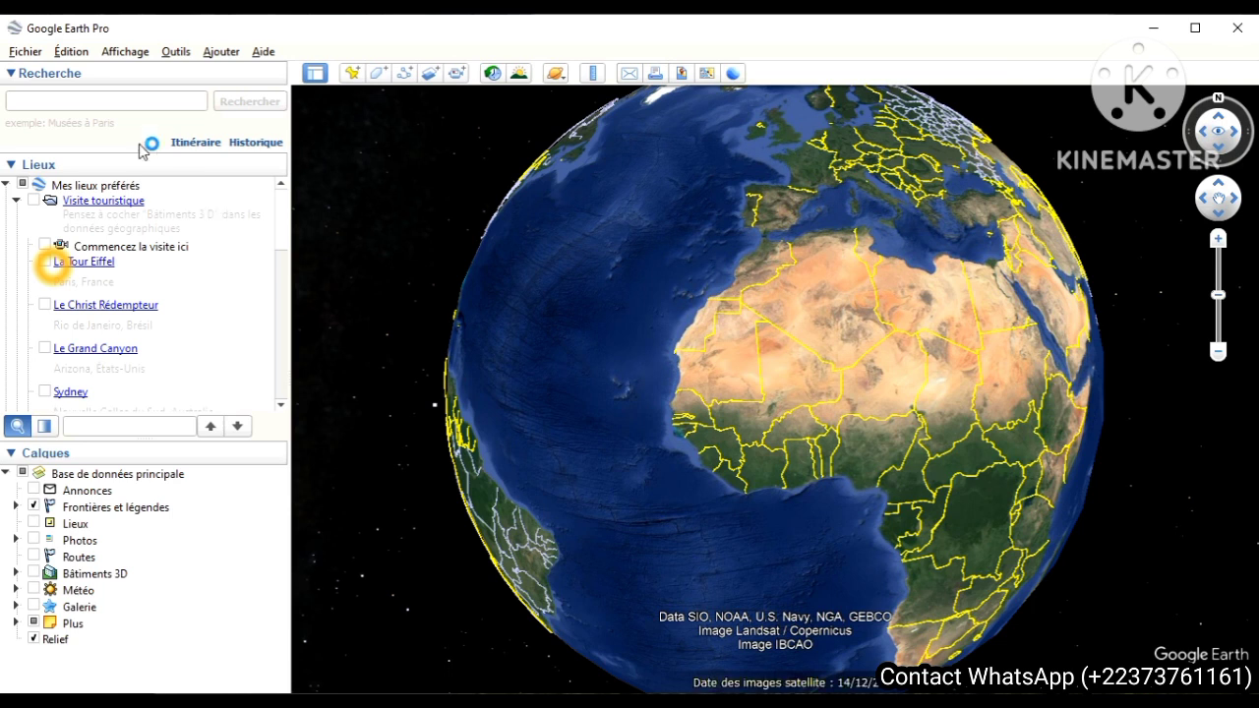
click(25, 52)
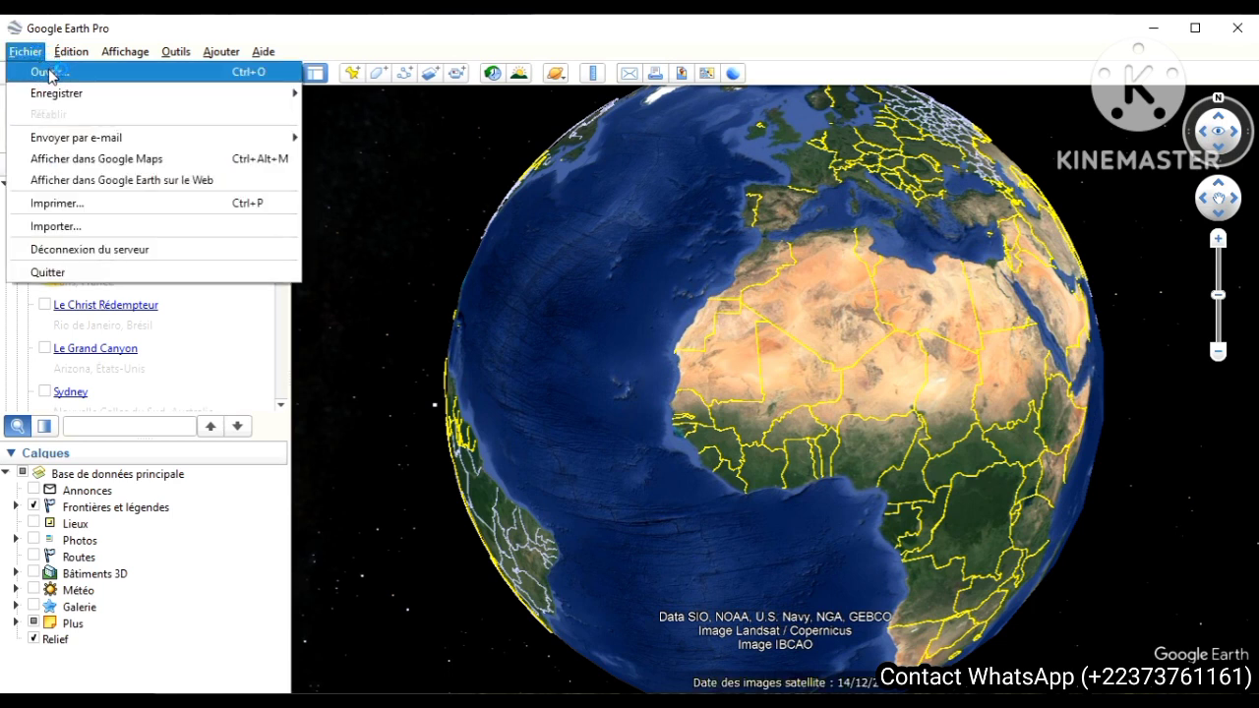
click(47, 69)
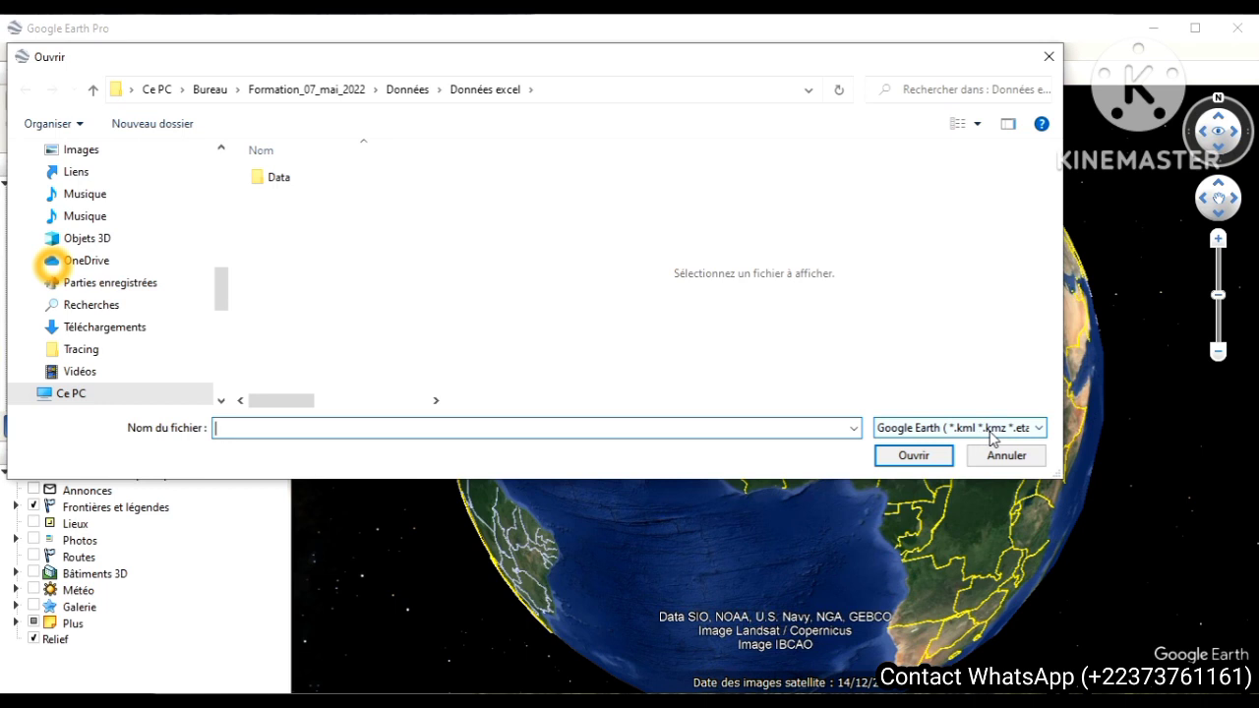
Step: Show all file types (*.*) in the Données excel folder and open MNTBKOPOINTS.csv
click(1041, 429)
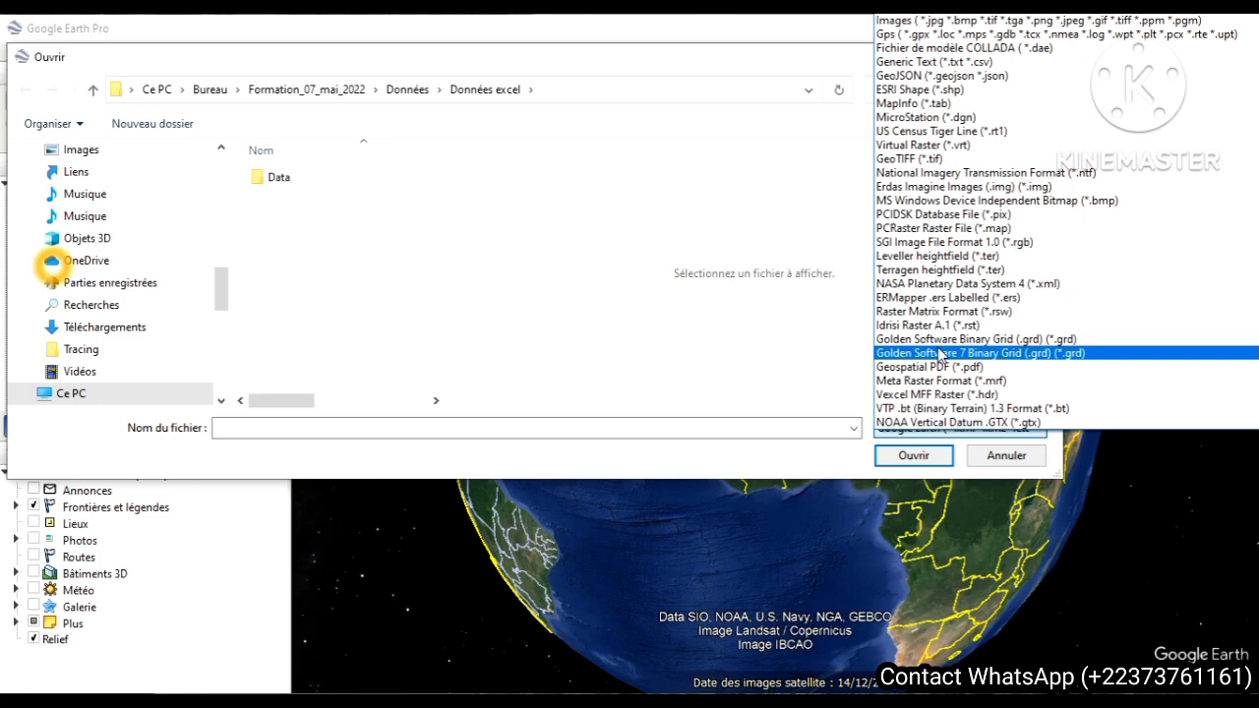
key(Down)
key(Down)
key(Down)
key(Down)
key(Down)
key(Down)
key(Down)
key(Down)
key(Down)
key(Down)
key(Down)
key(Down)
key(Down)
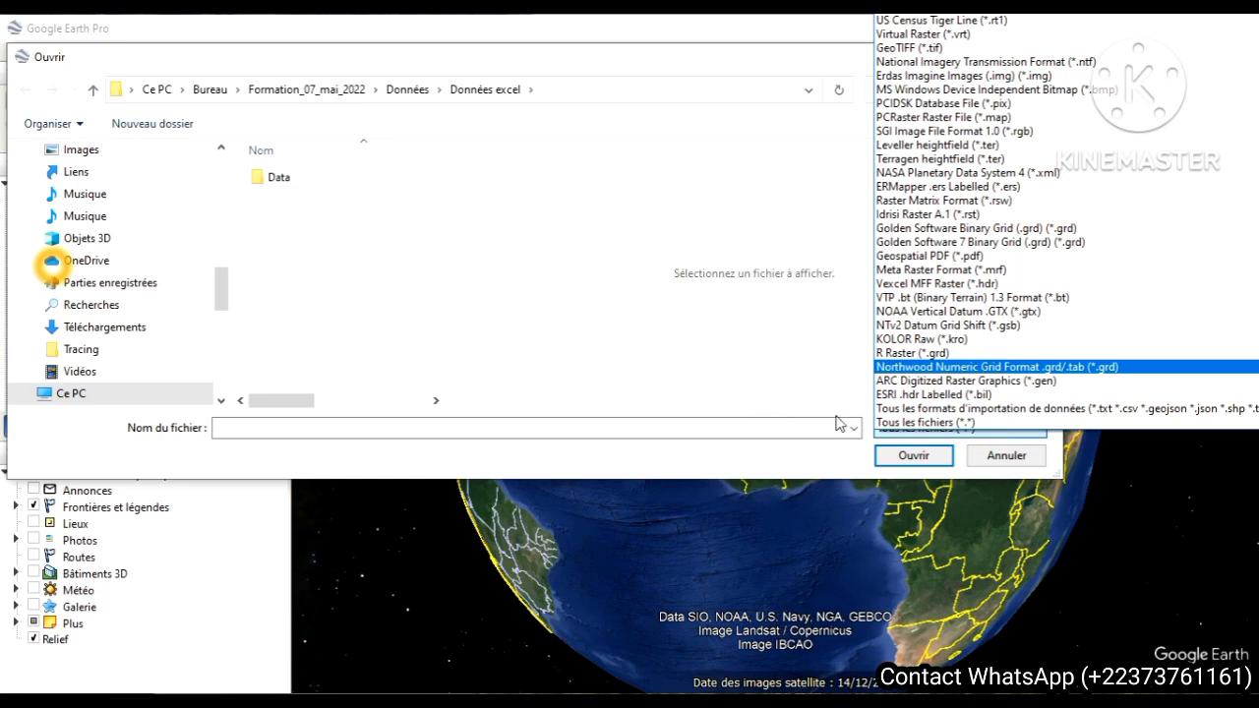
click(924, 424)
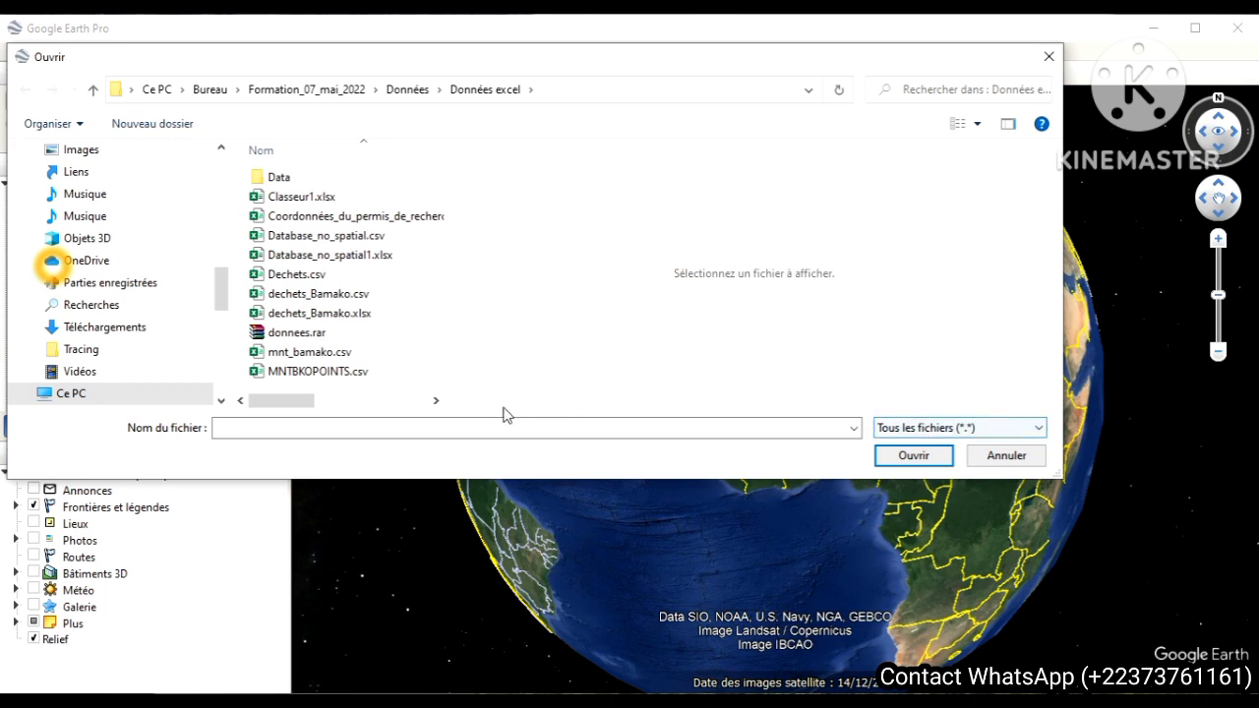
click(297, 380)
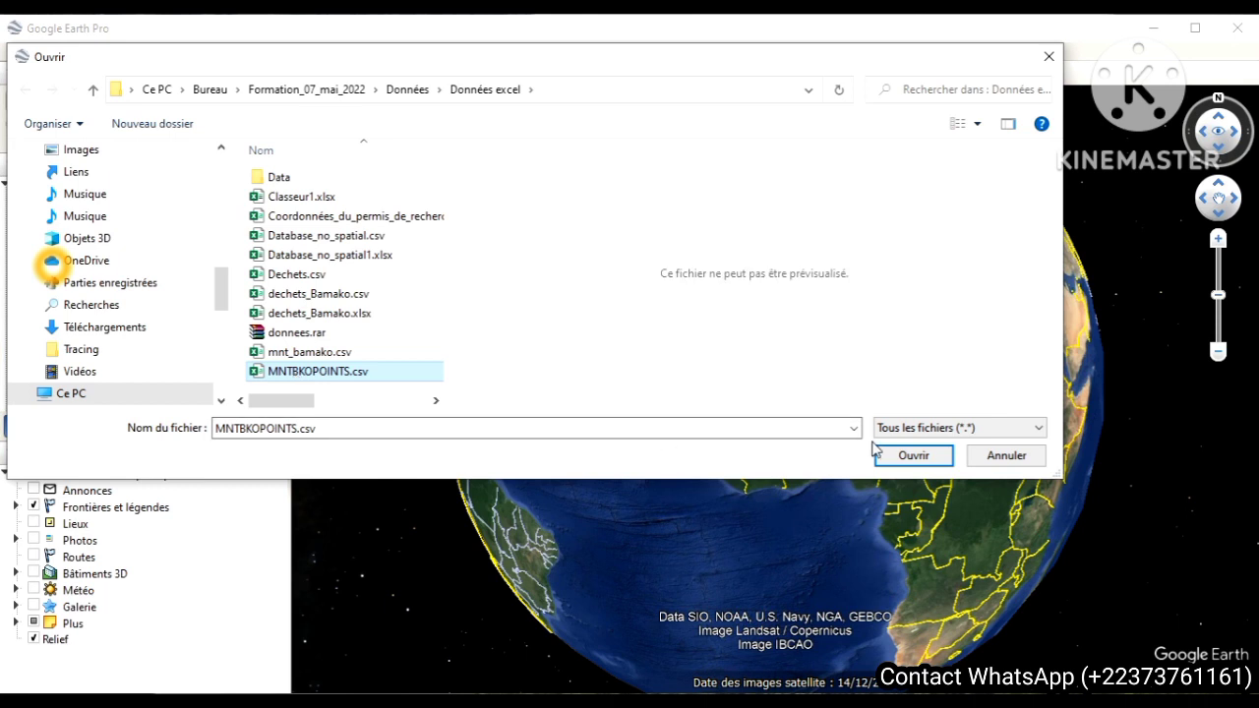
click(907, 458)
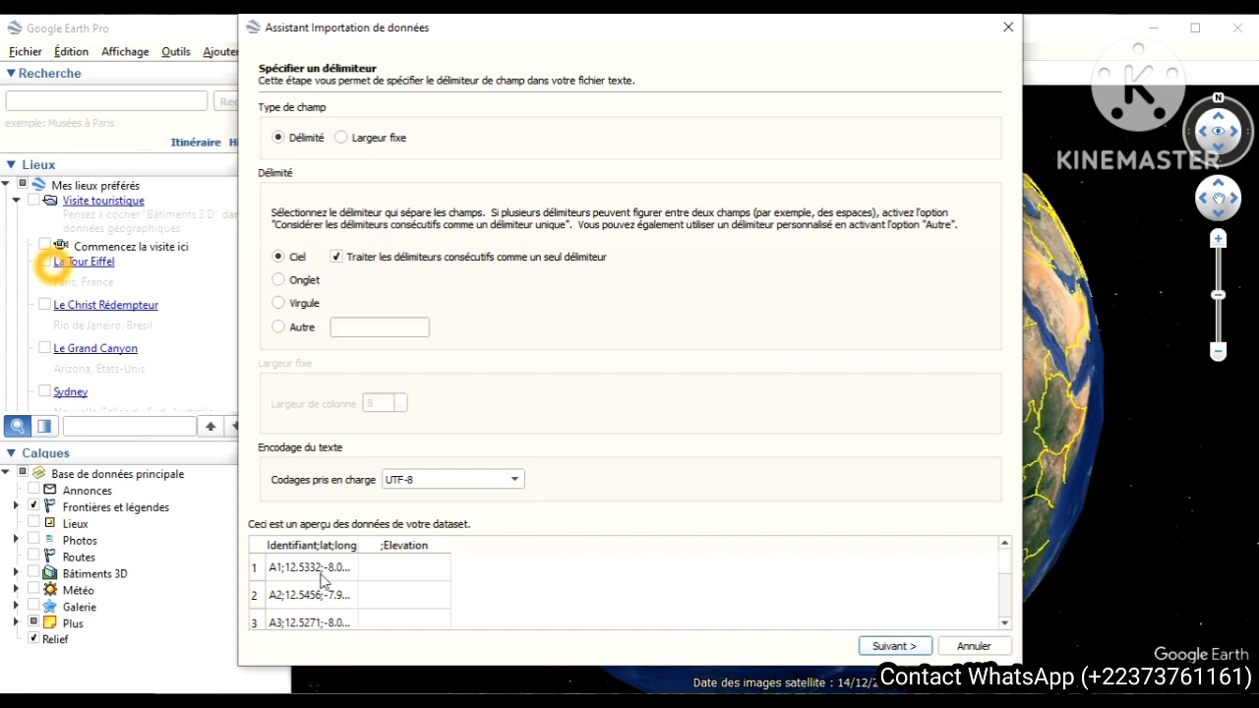
Step: Set a custom semicolon (;) as the field delimiter and continue to the coordinate fields
click(279, 327)
click(346, 326)
text(;)
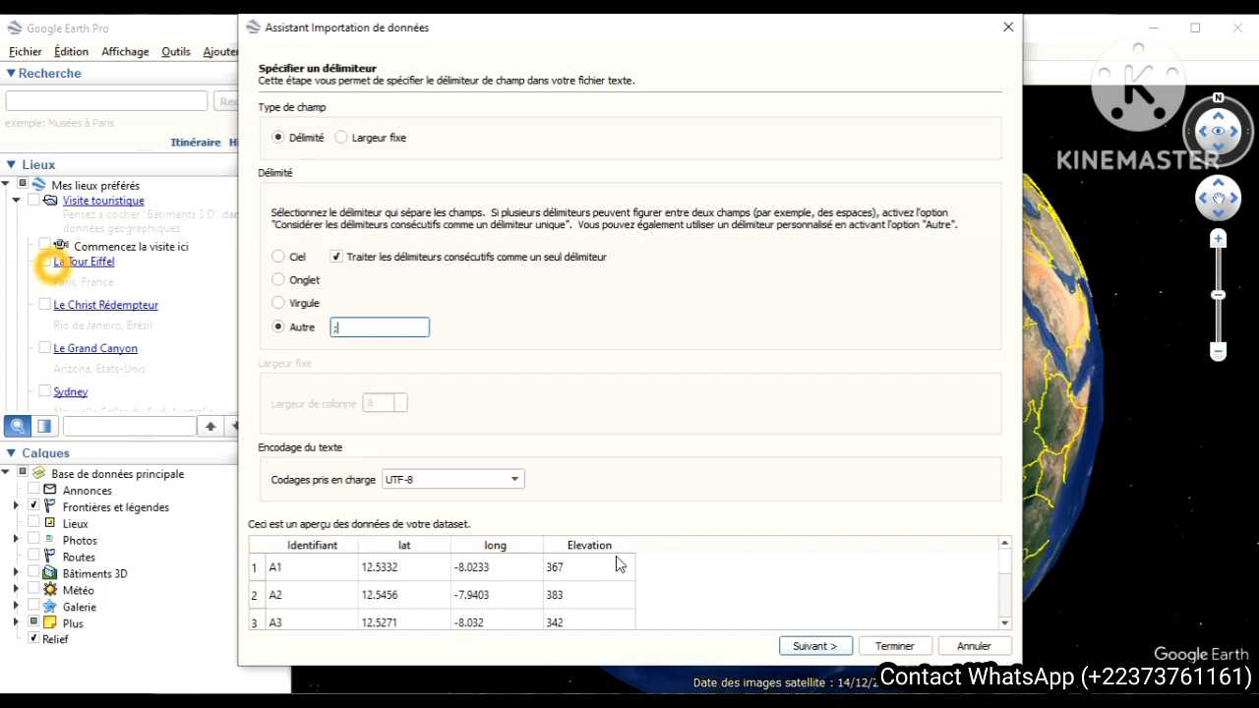
click(808, 649)
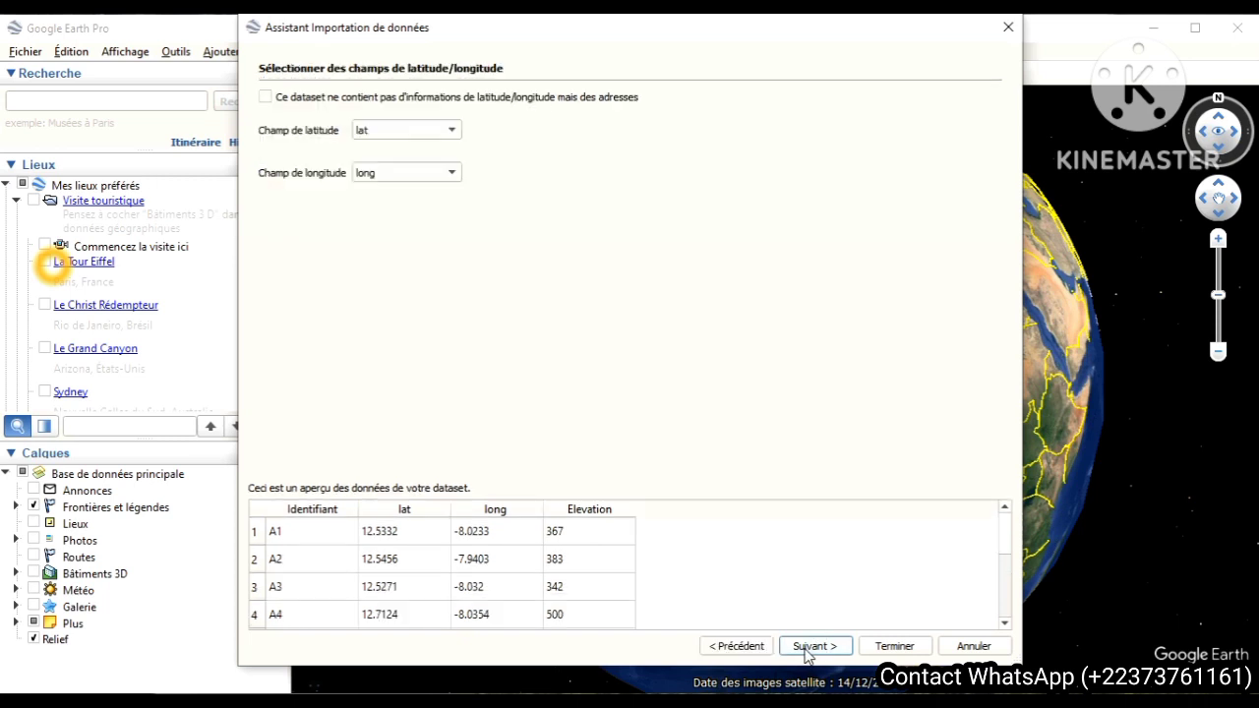
Step: Keep lat as the latitude field and long as the longitude field, and continue to the field types
click(388, 135)
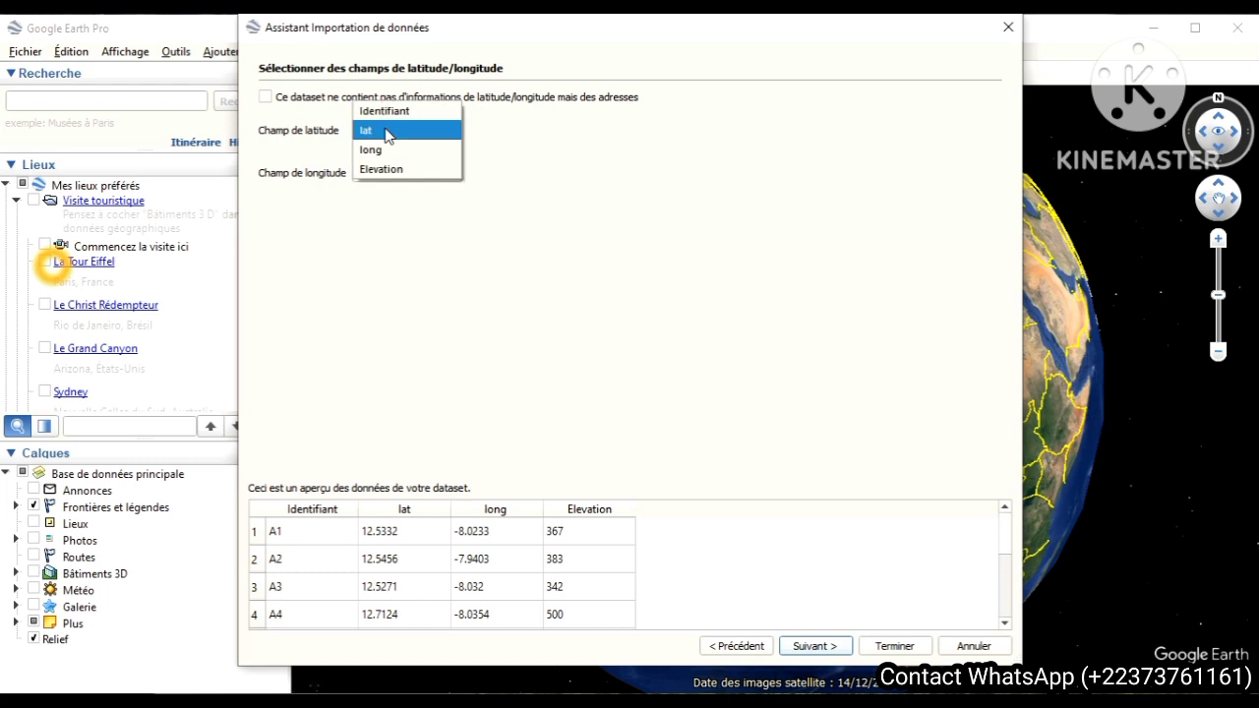
click(388, 135)
click(388, 135)
click(423, 137)
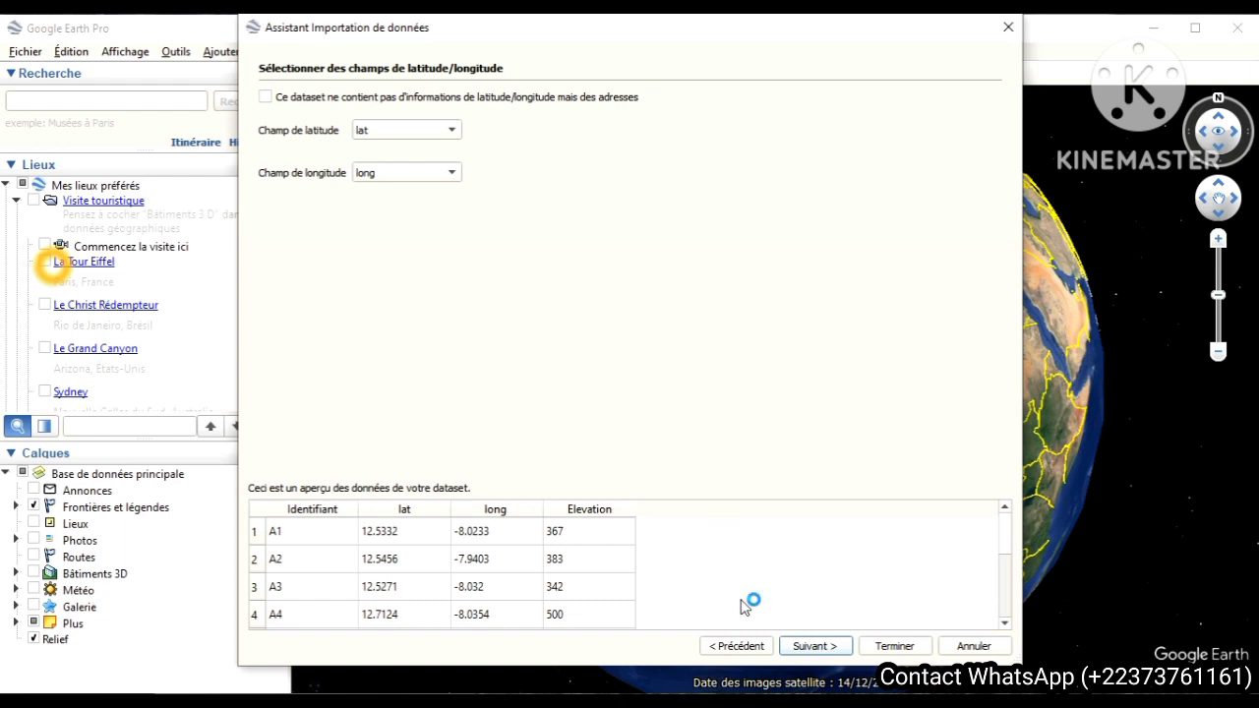
click(813, 646)
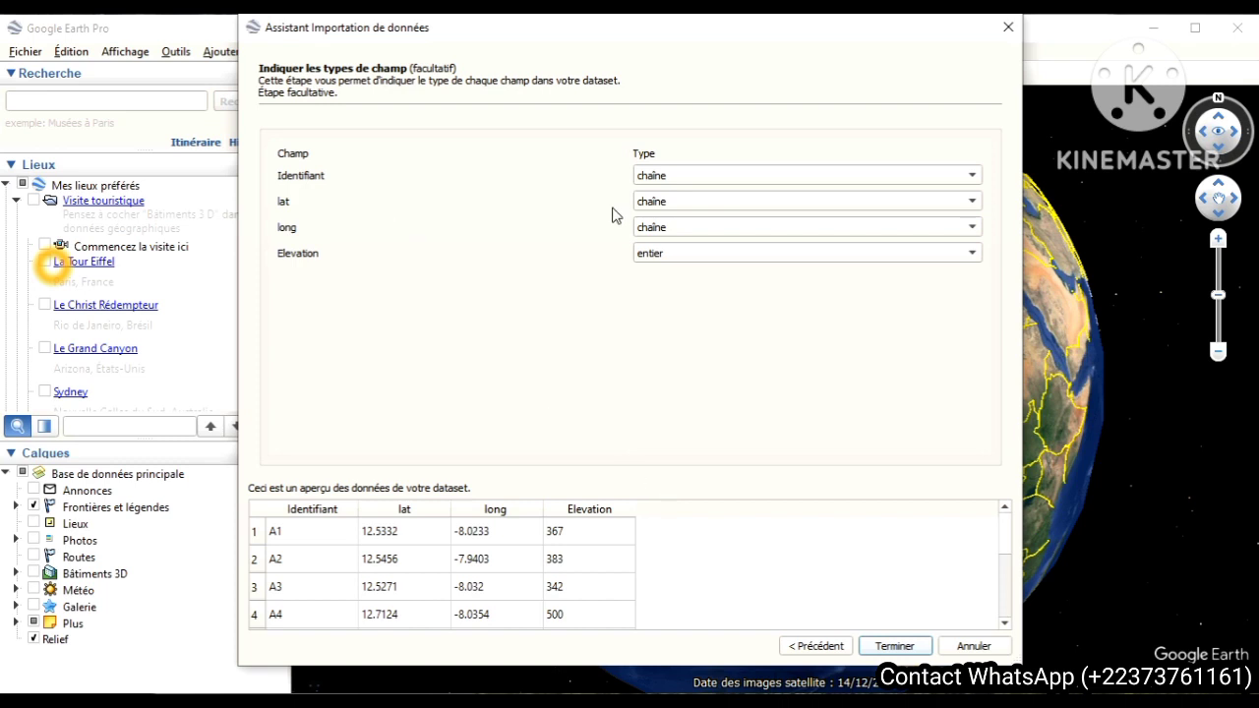
Step: Keep the Identifiant field type as chaîne and set both lat and long to virgule flottante
click(666, 184)
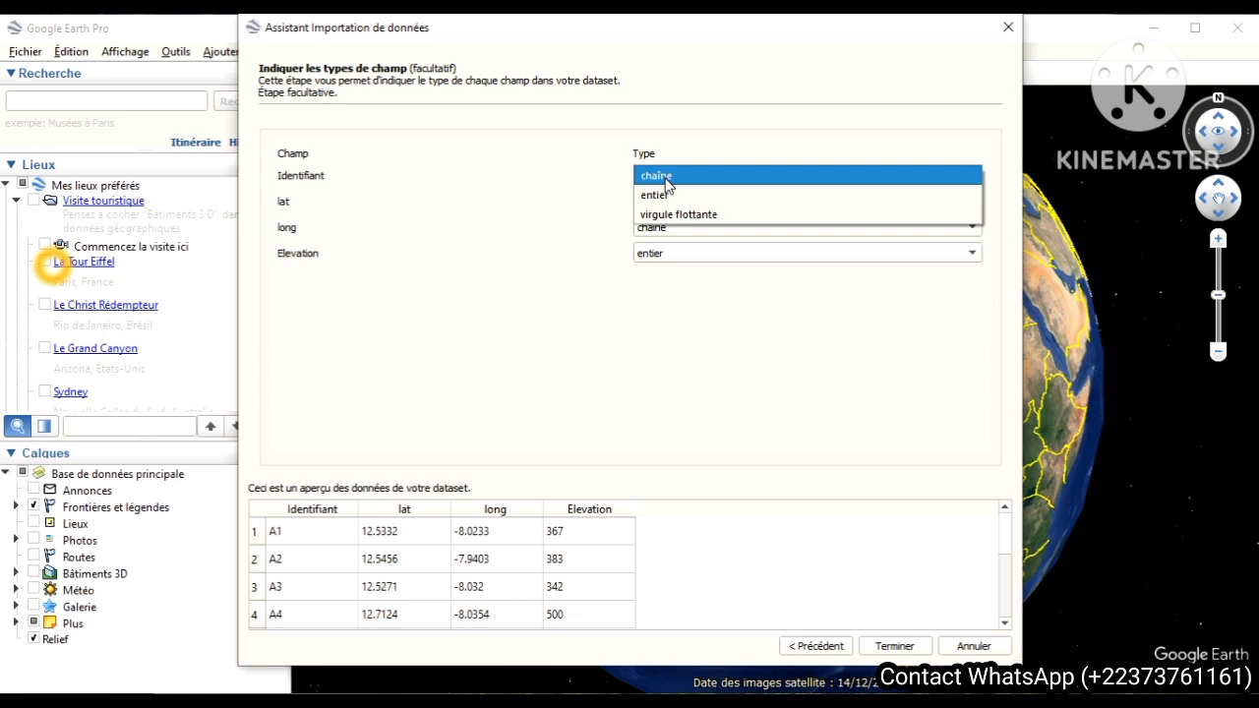
click(667, 177)
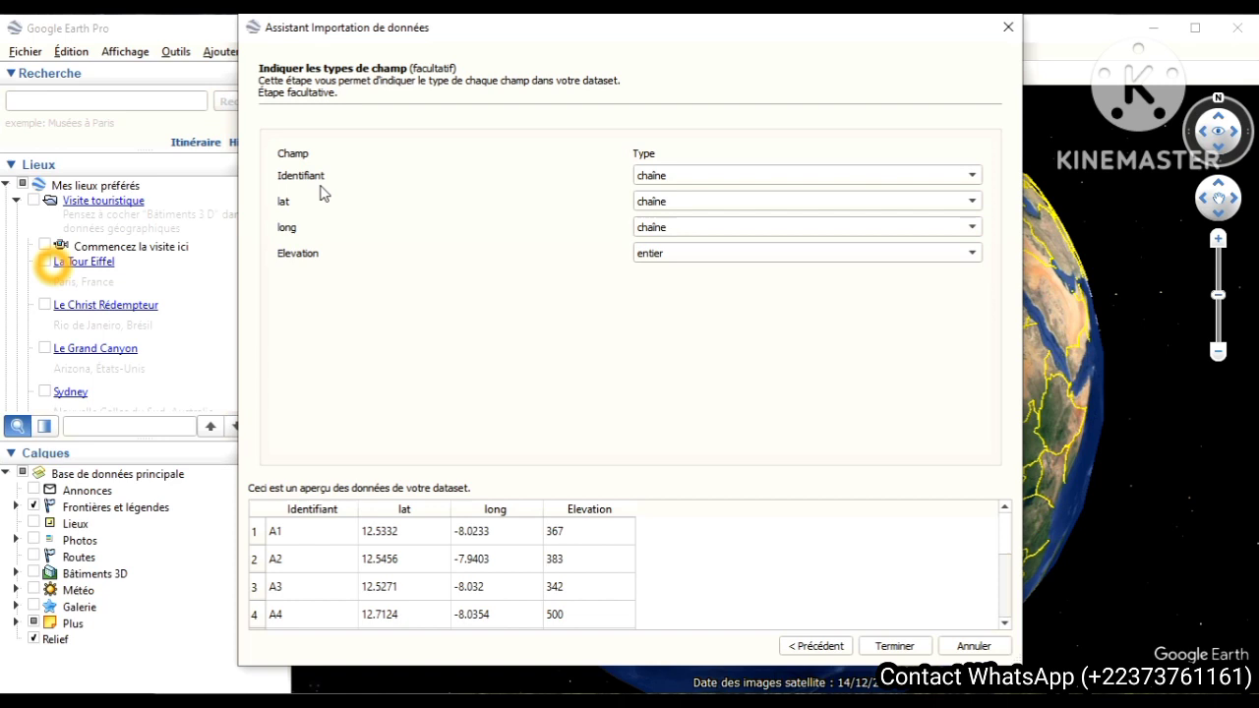
click(702, 207)
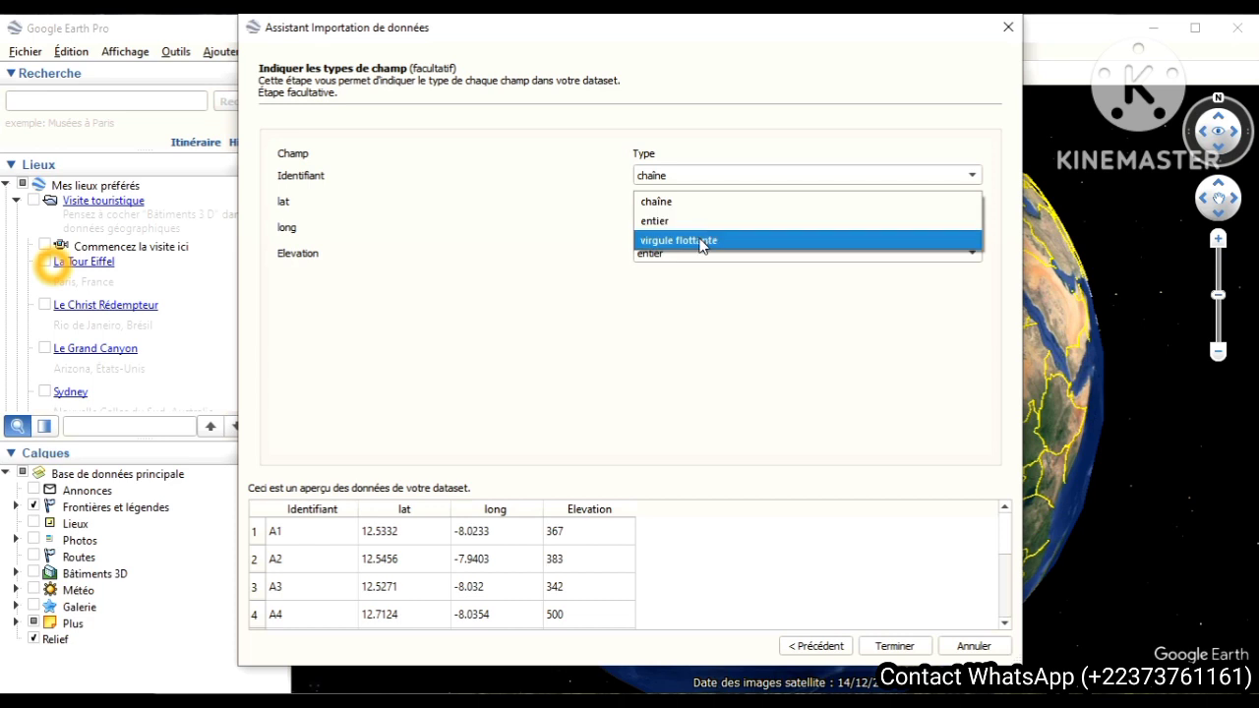
click(702, 241)
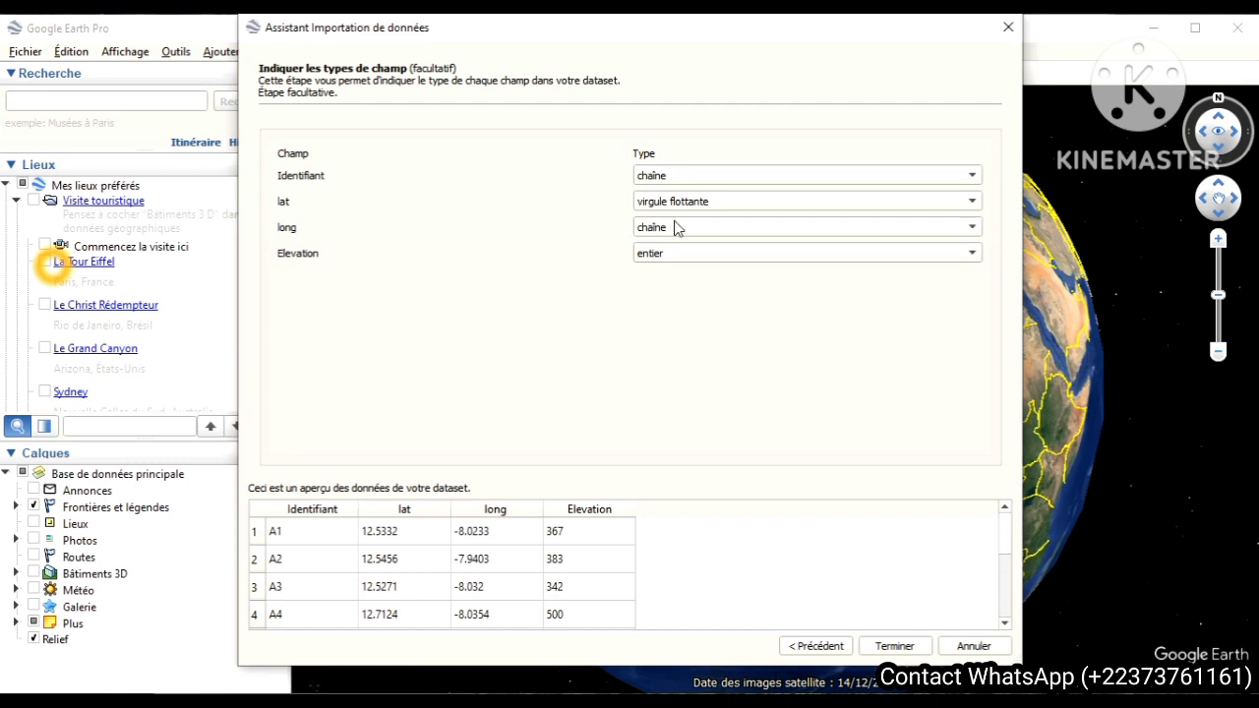
click(699, 228)
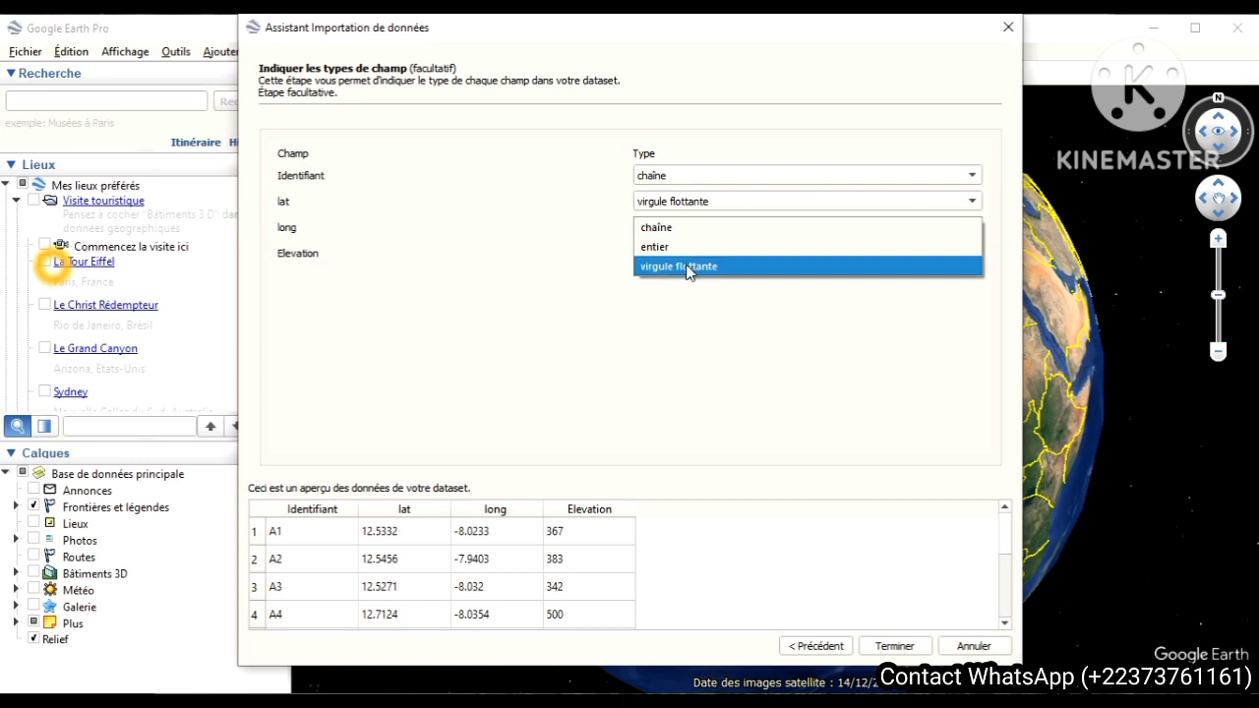
click(688, 268)
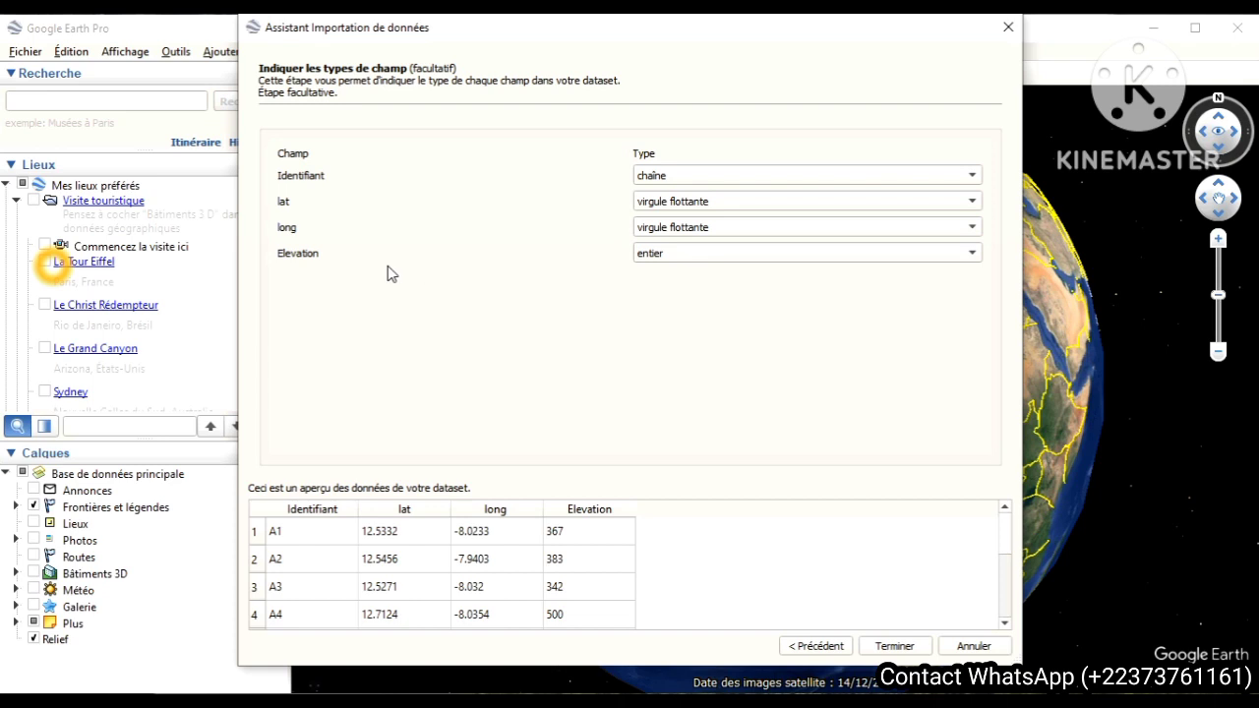
Step: Keep the Elevation field type as entier and finish the data import wizard
click(669, 257)
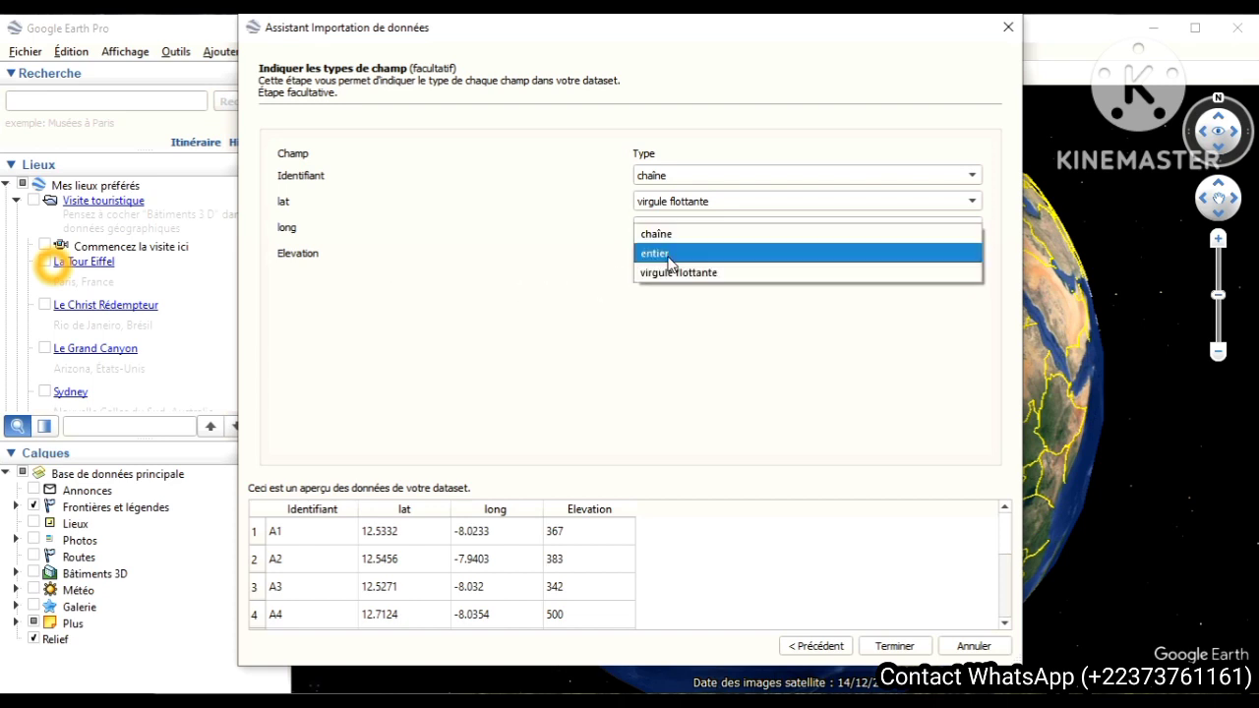
click(669, 258)
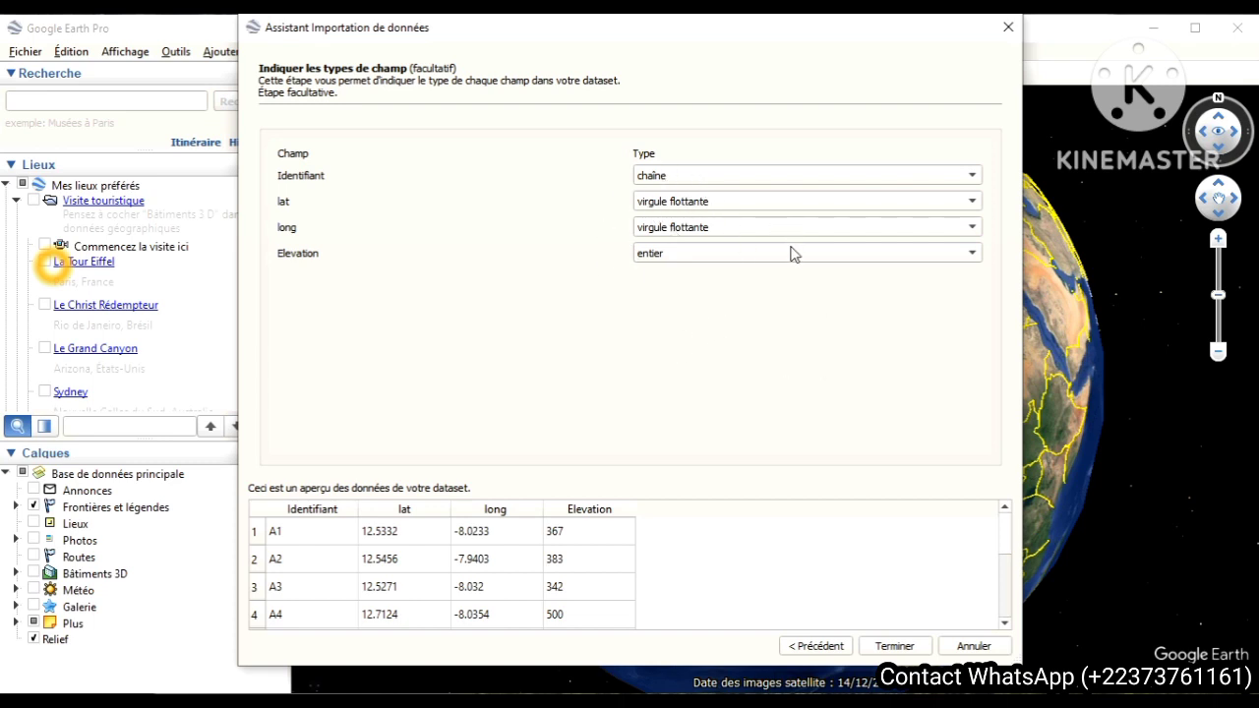
click(894, 648)
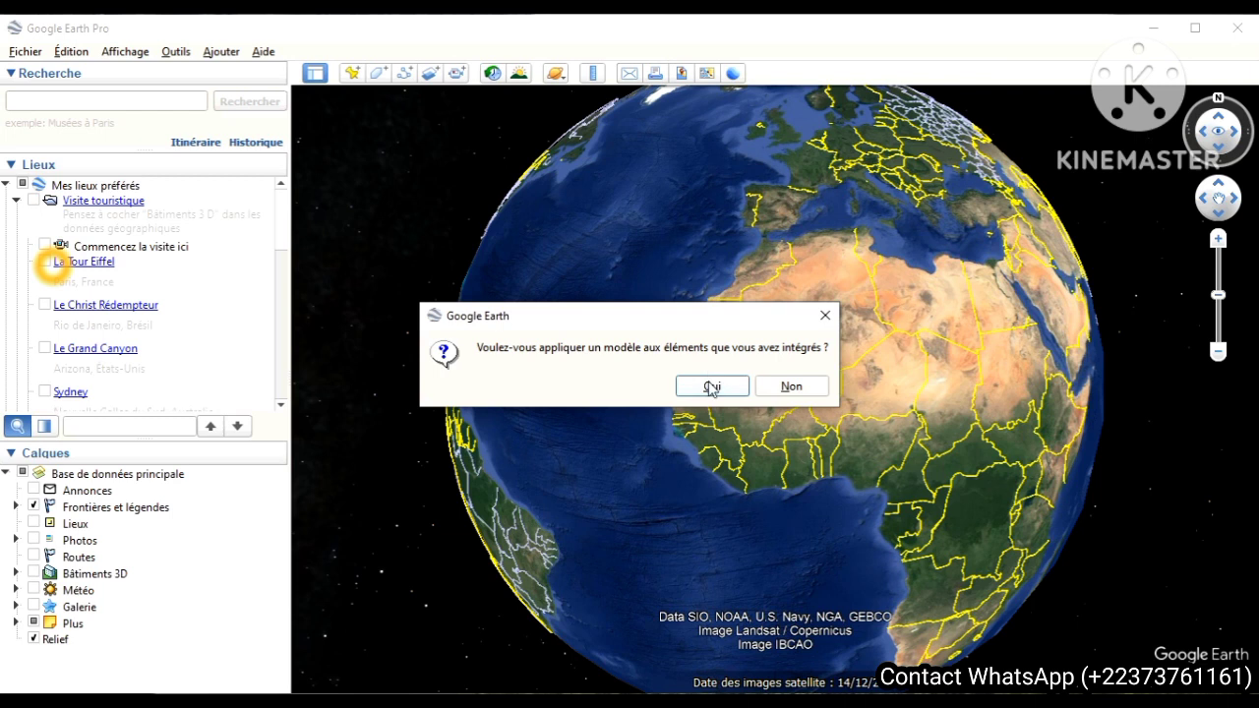
Step: Agree to apply a style template, create a new one, and set its name field to Identifiant
click(712, 386)
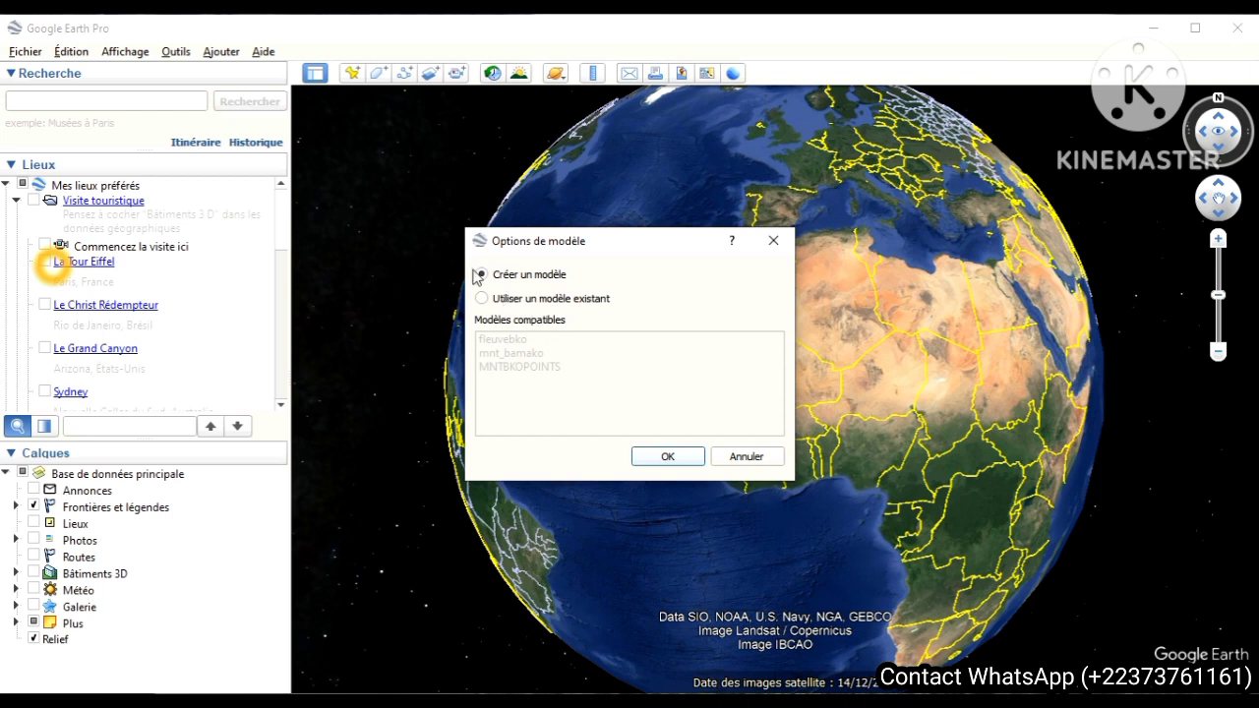
click(665, 457)
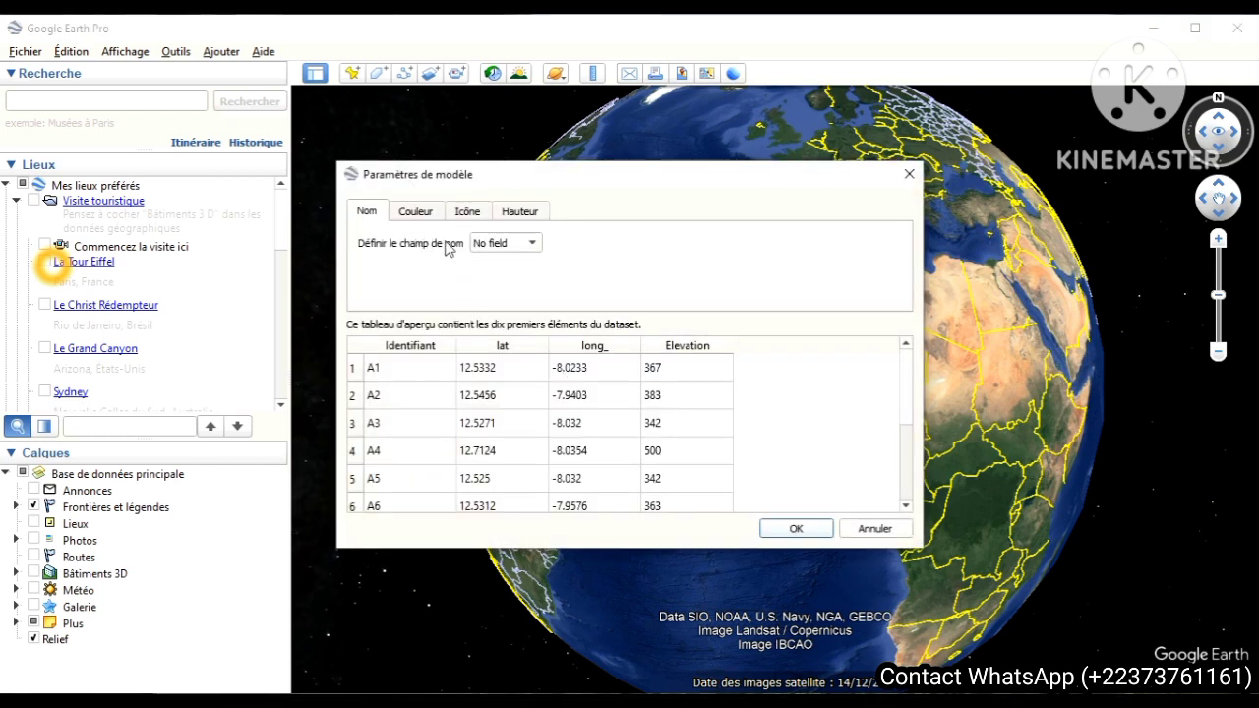
click(507, 248)
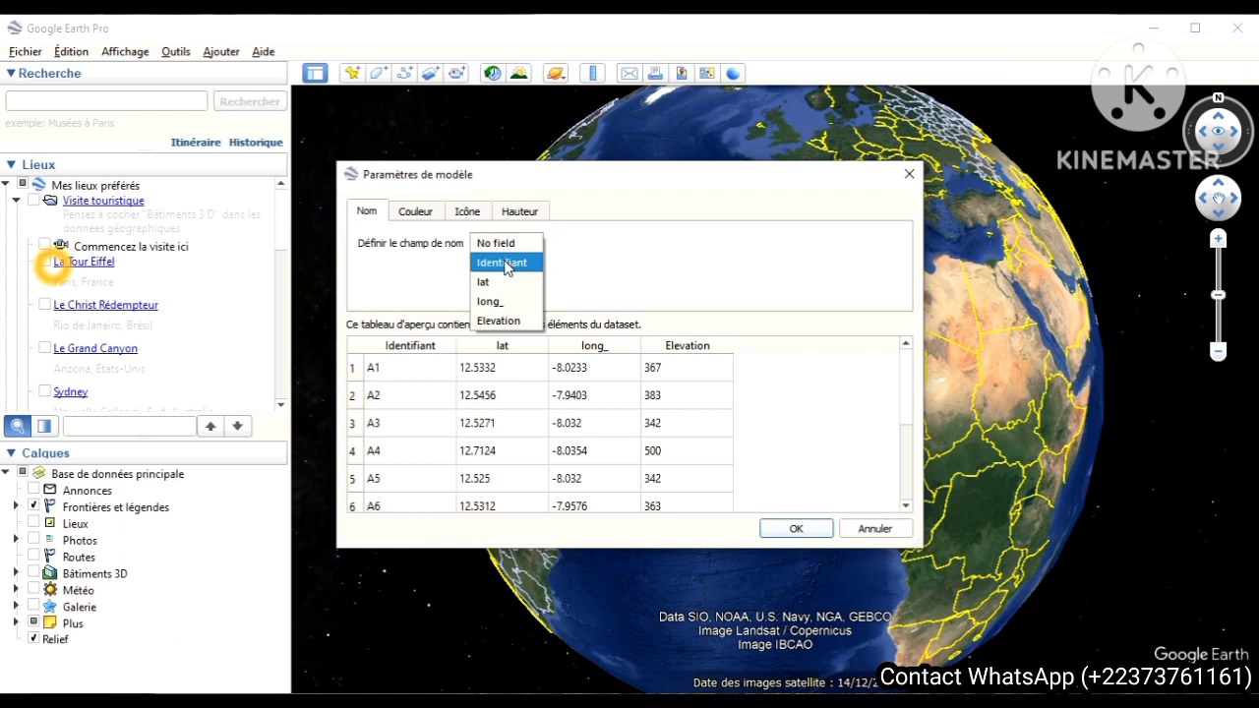
click(505, 262)
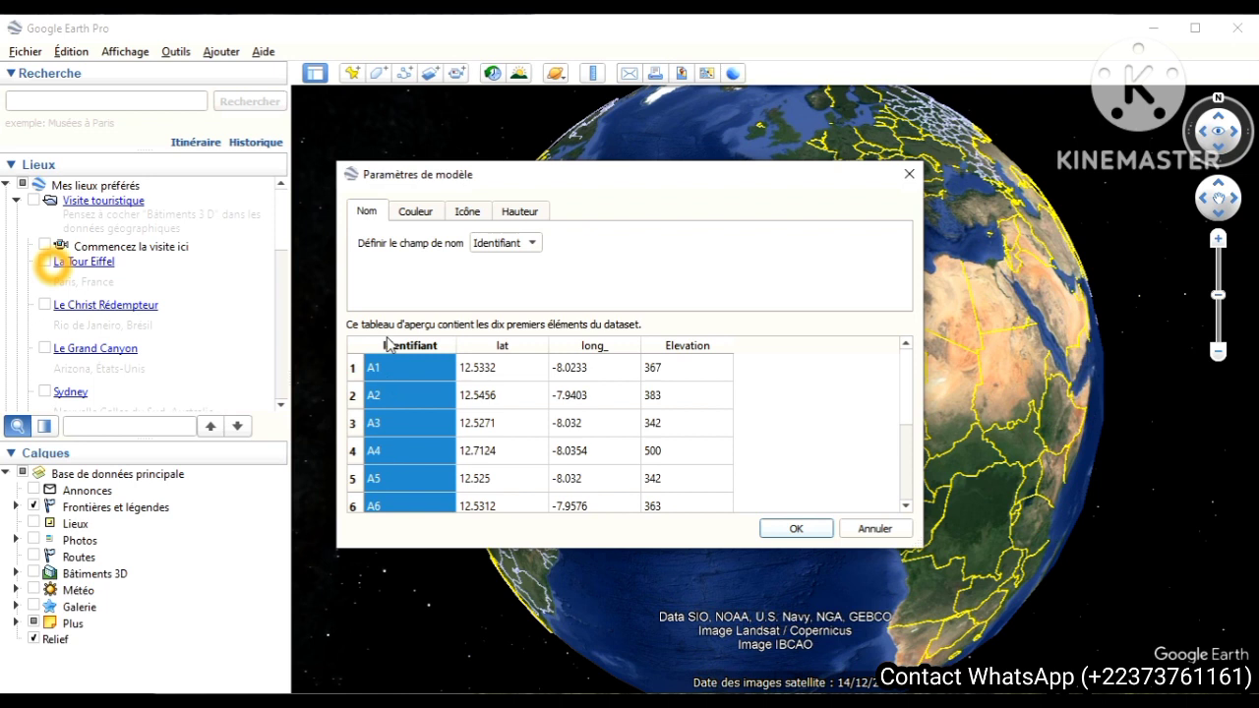
Step: Use a single colour for all points and set it to black (#000000)
click(417, 212)
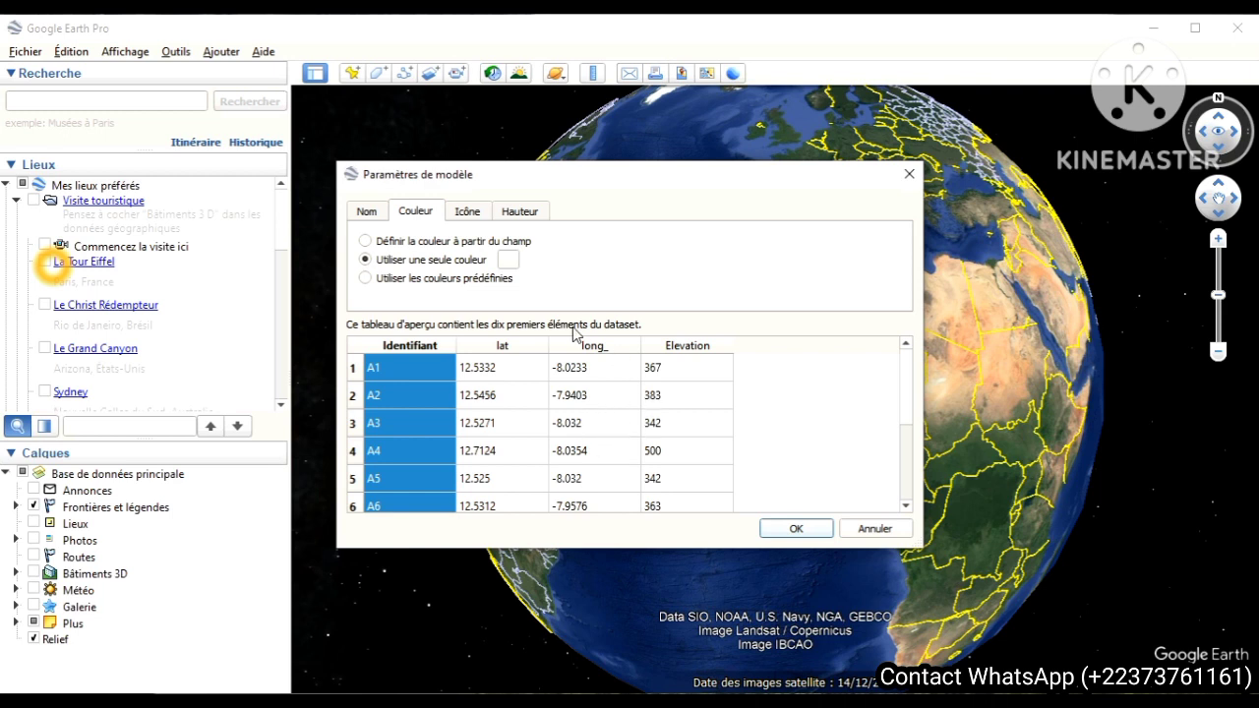
click(507, 259)
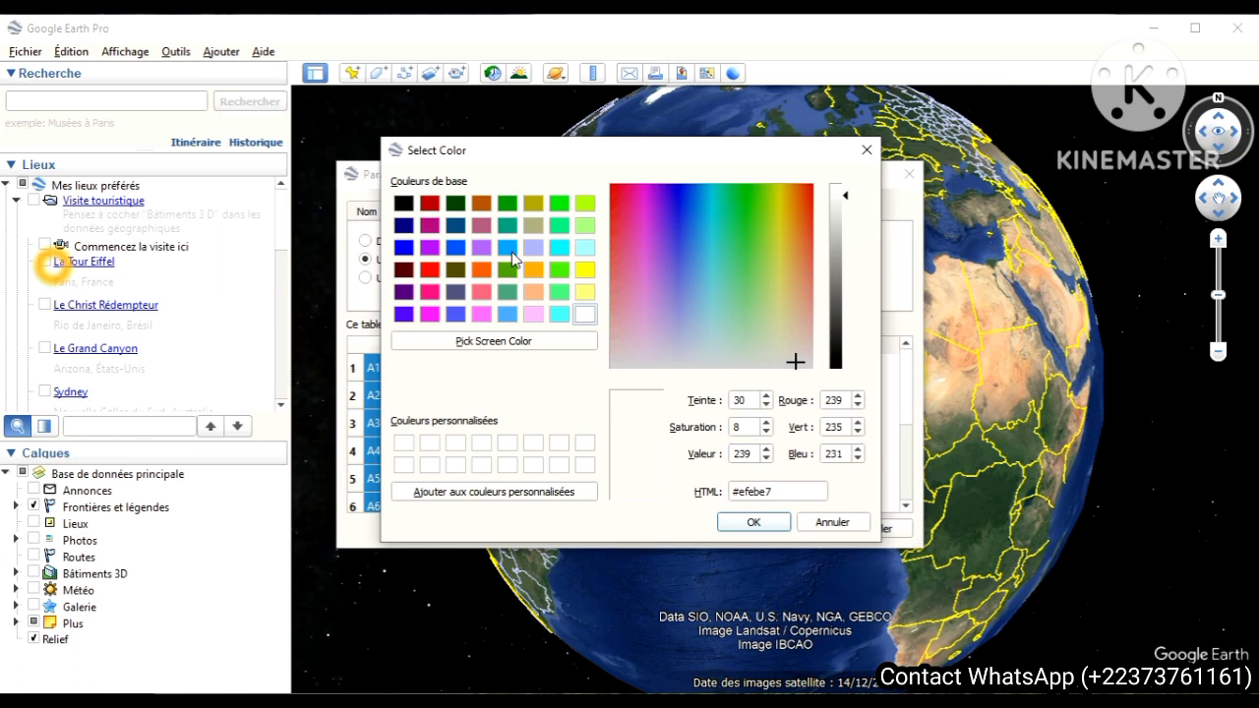
click(456, 204)
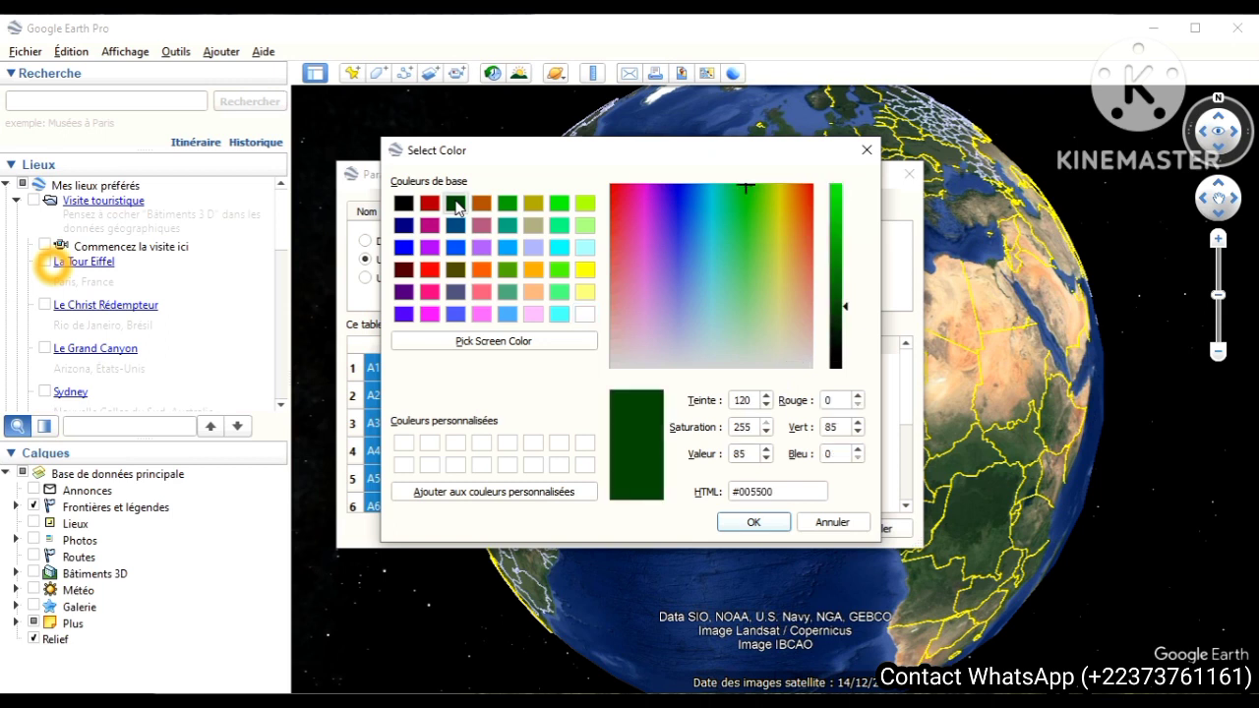
click(404, 204)
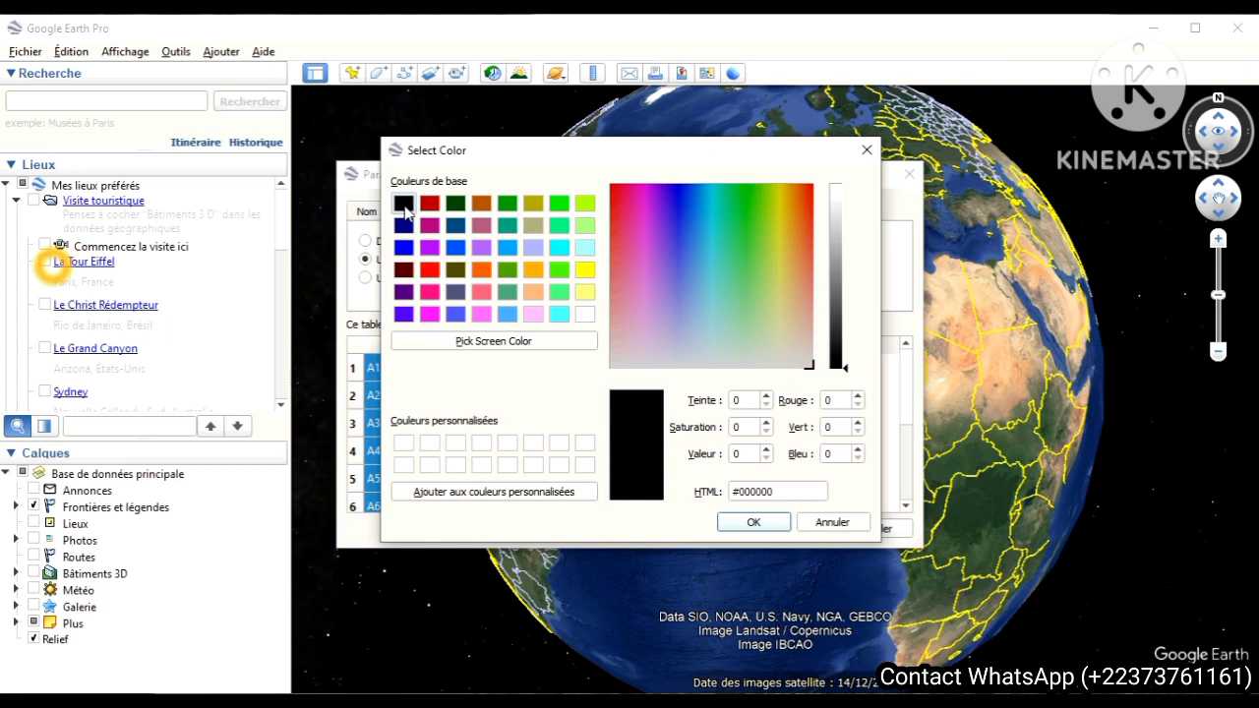
click(754, 524)
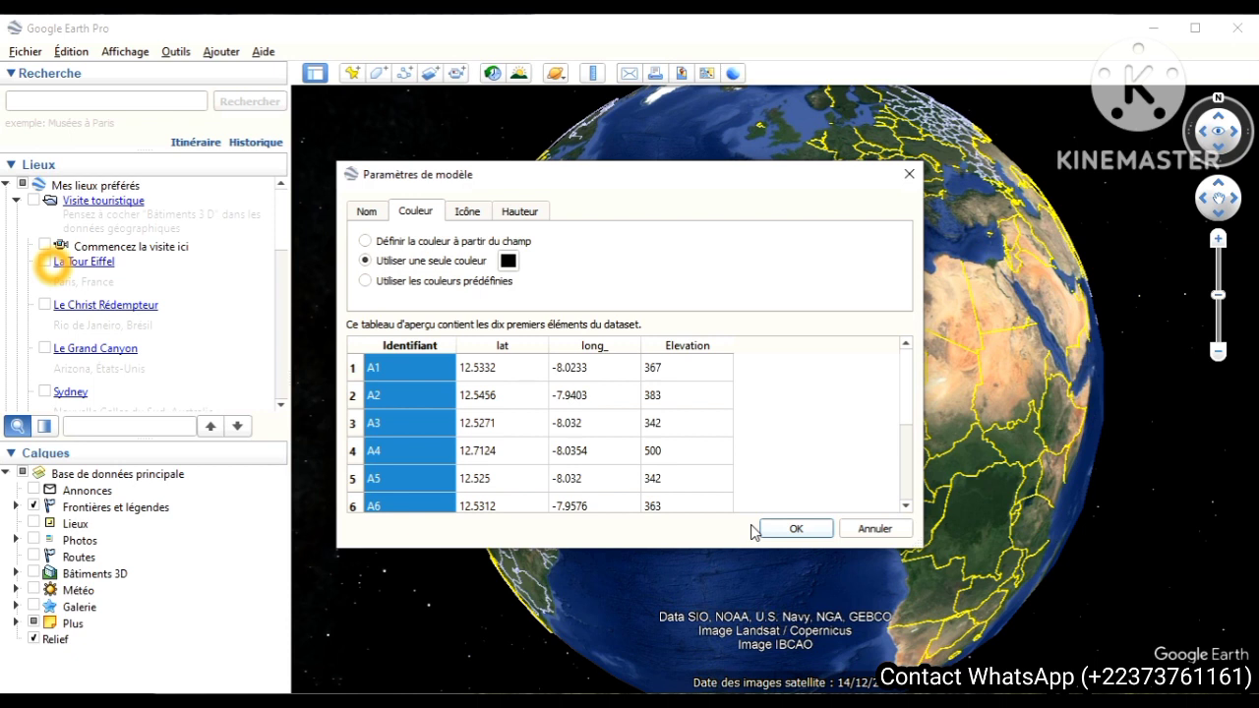
Step: Keep the same icon for all elements and define the point height from the Elevation field
click(471, 214)
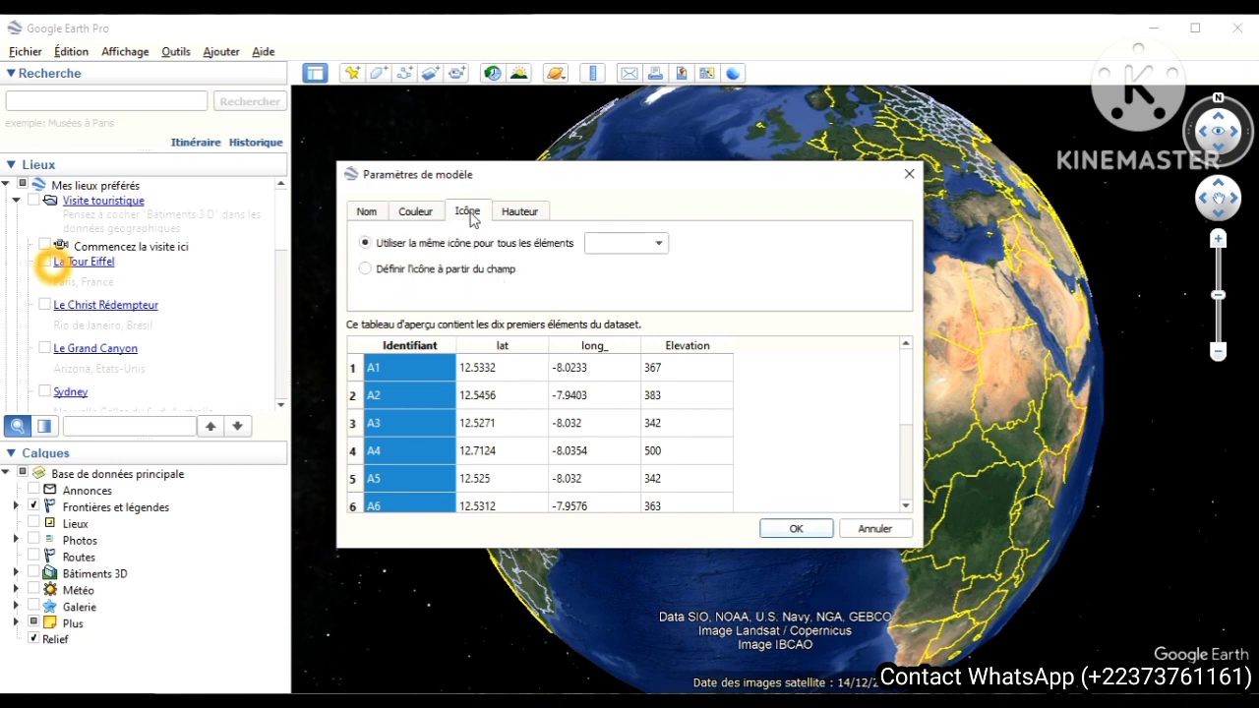
click(659, 244)
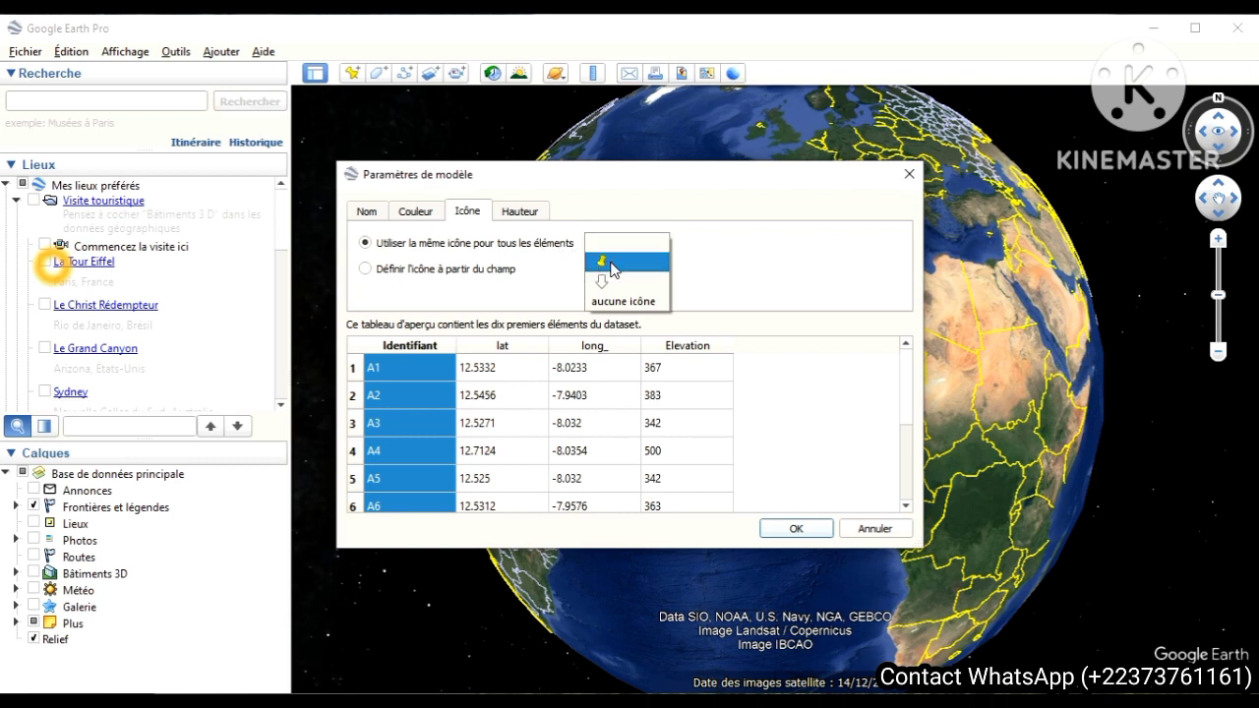
click(505, 215)
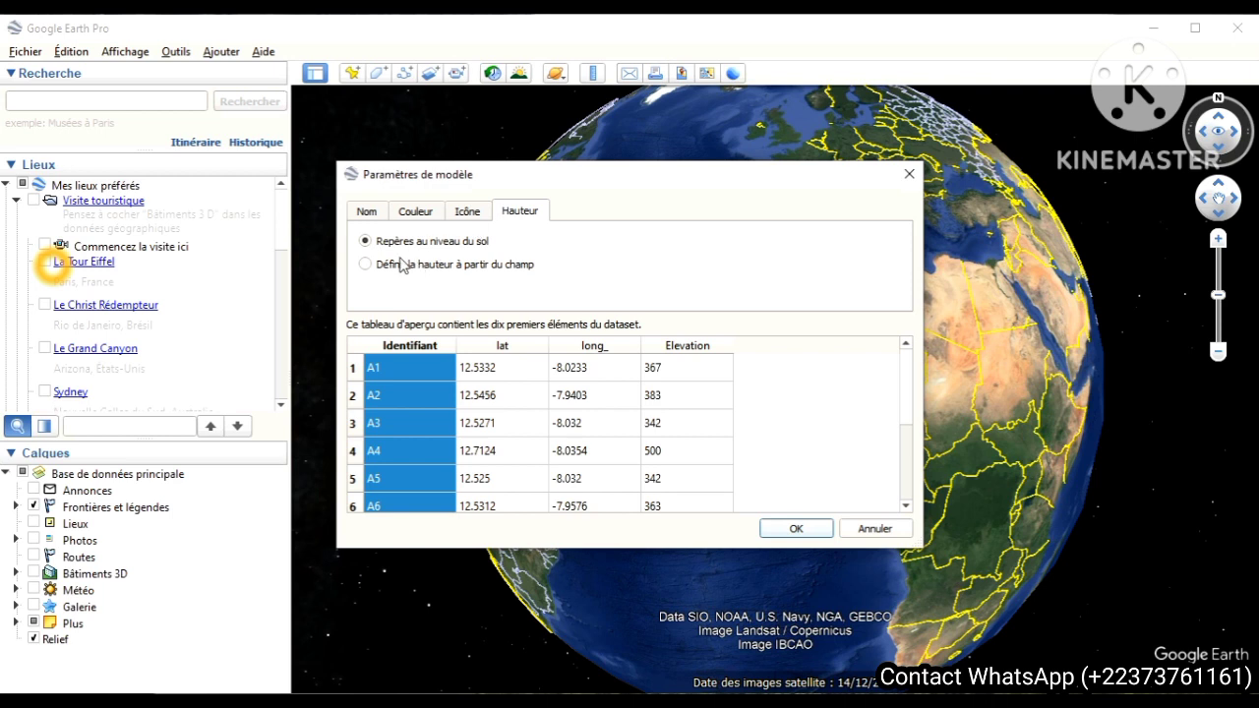
click(366, 265)
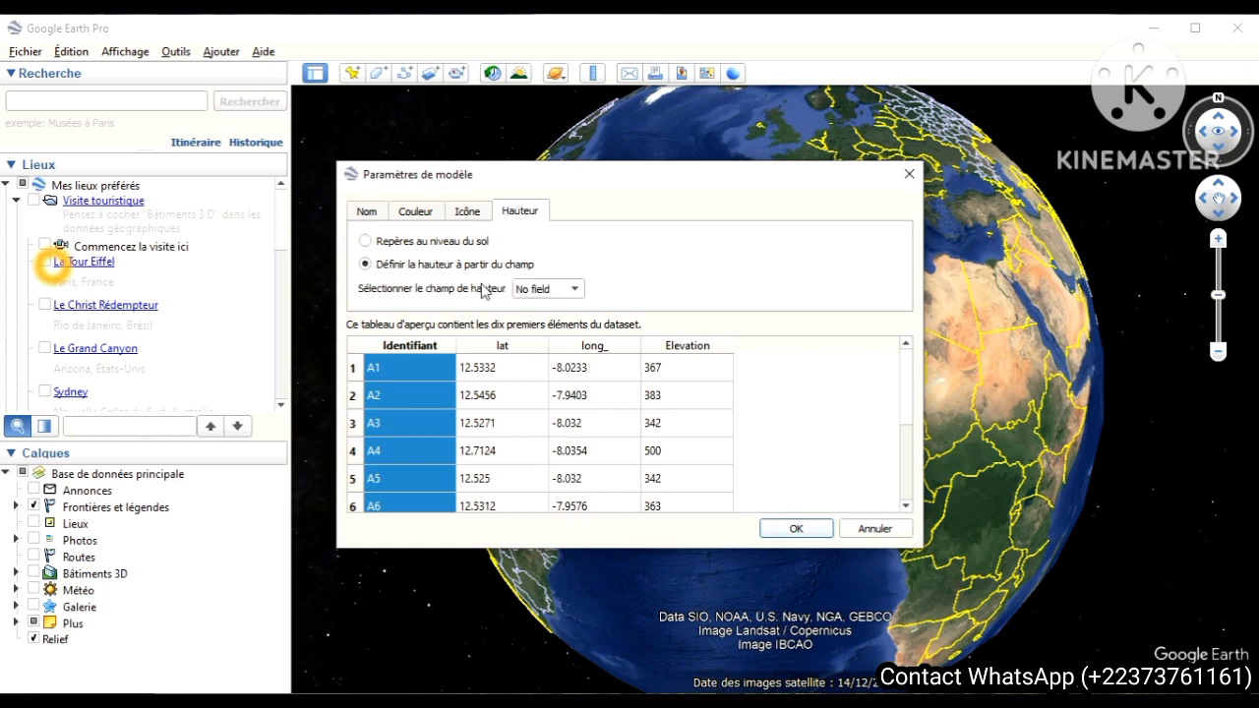
click(574, 291)
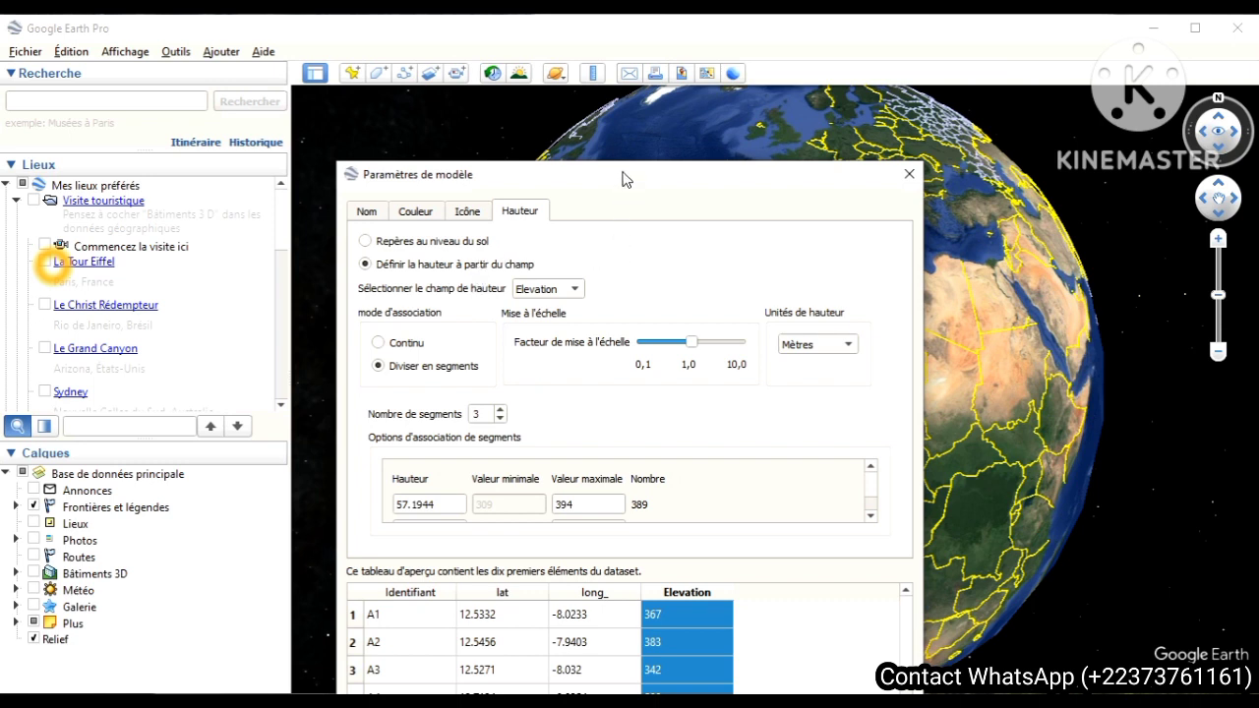
Step: Keep Mètres as the height unit and accept the template settings
drag(621, 180, 659, 66)
click(744, 415)
click(829, 263)
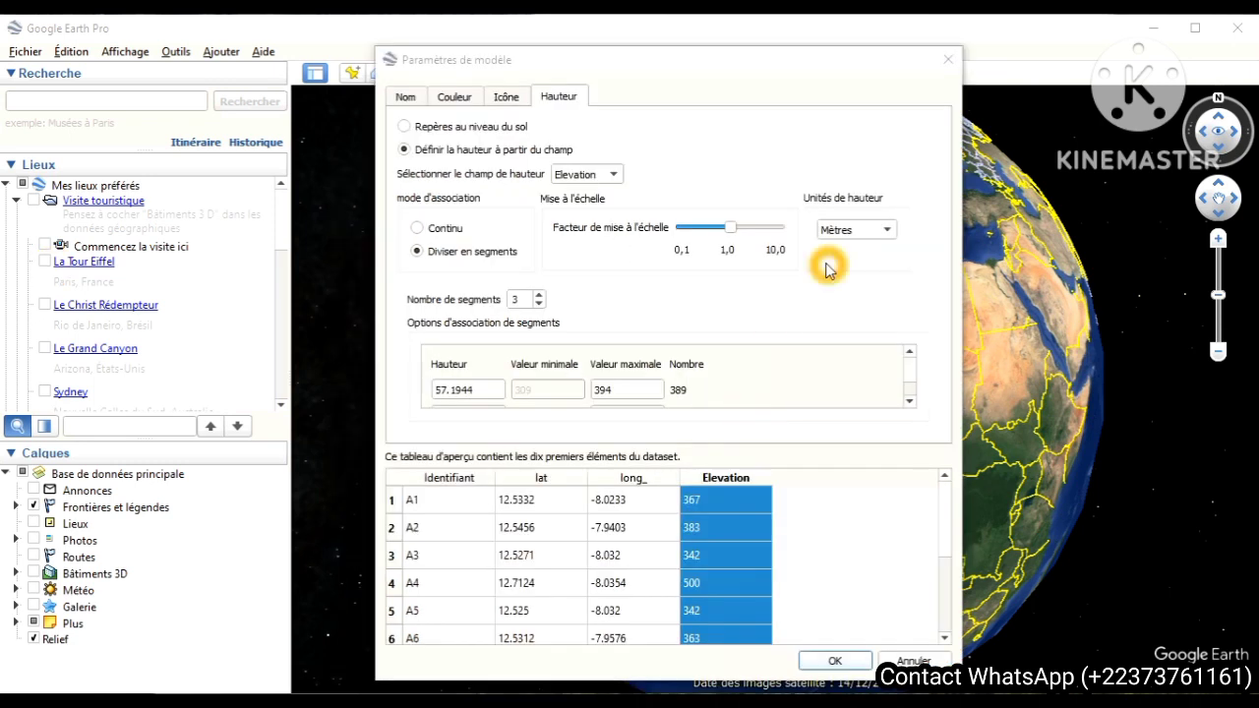
click(887, 234)
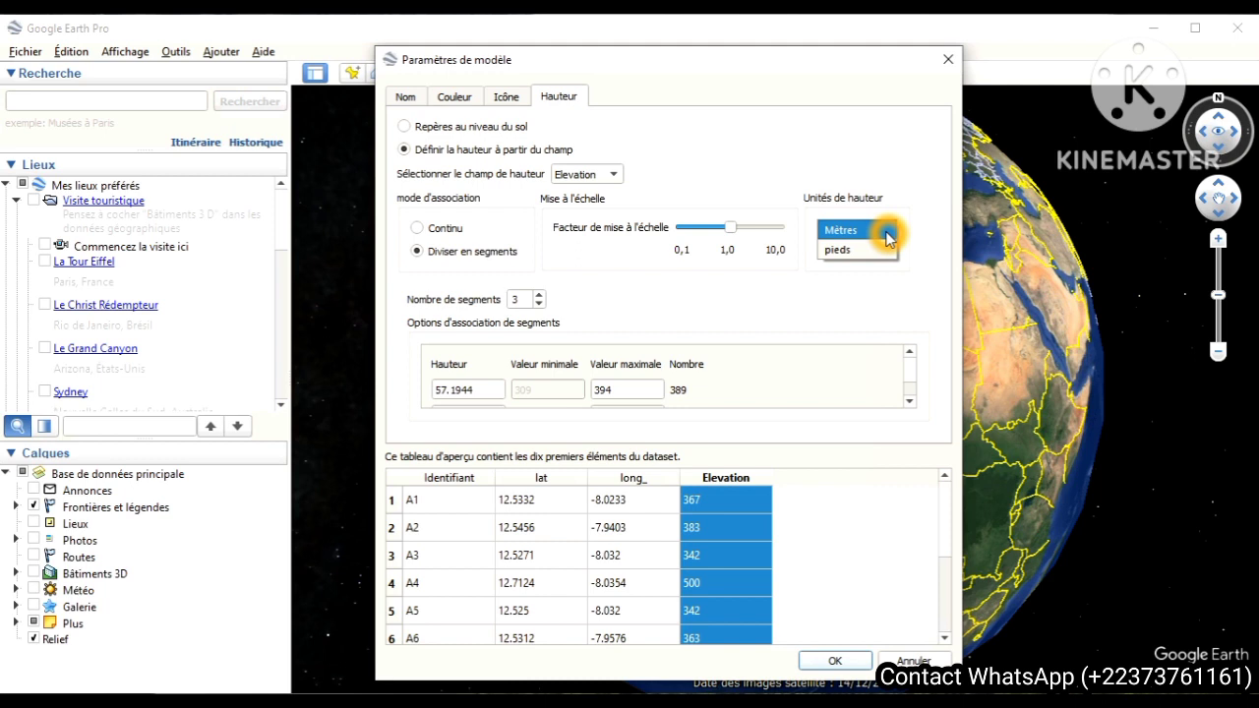
click(899, 286)
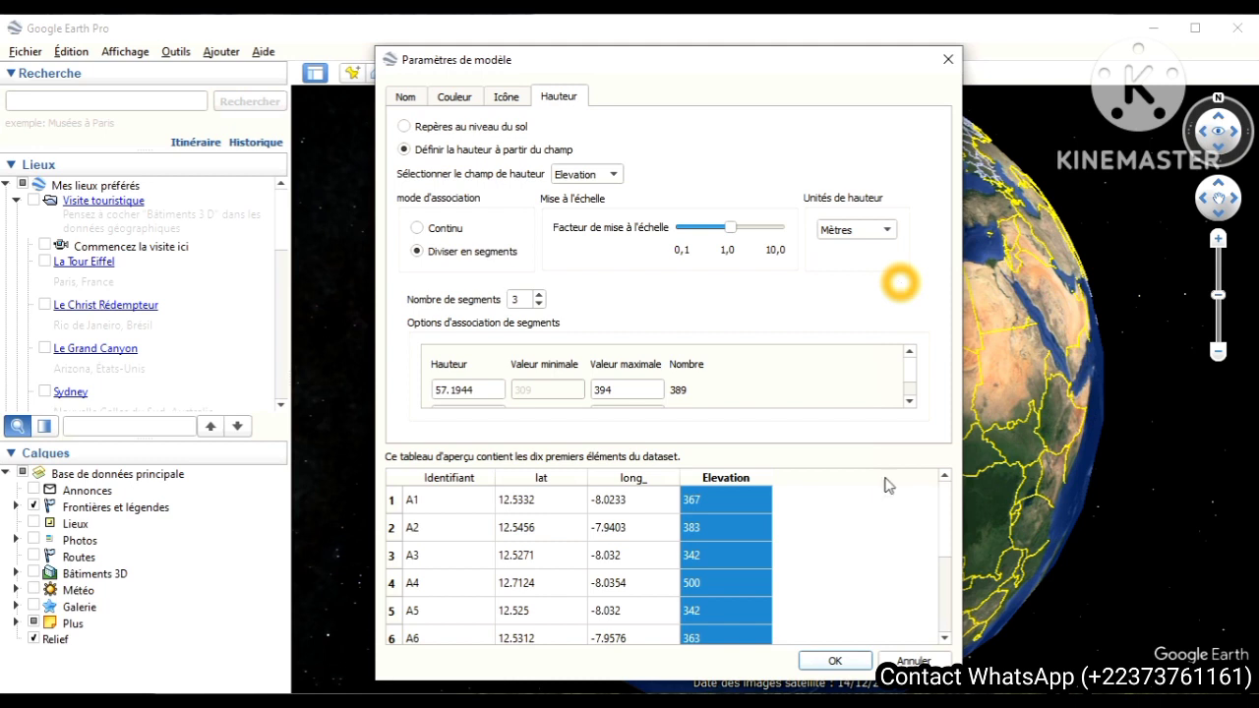
click(834, 664)
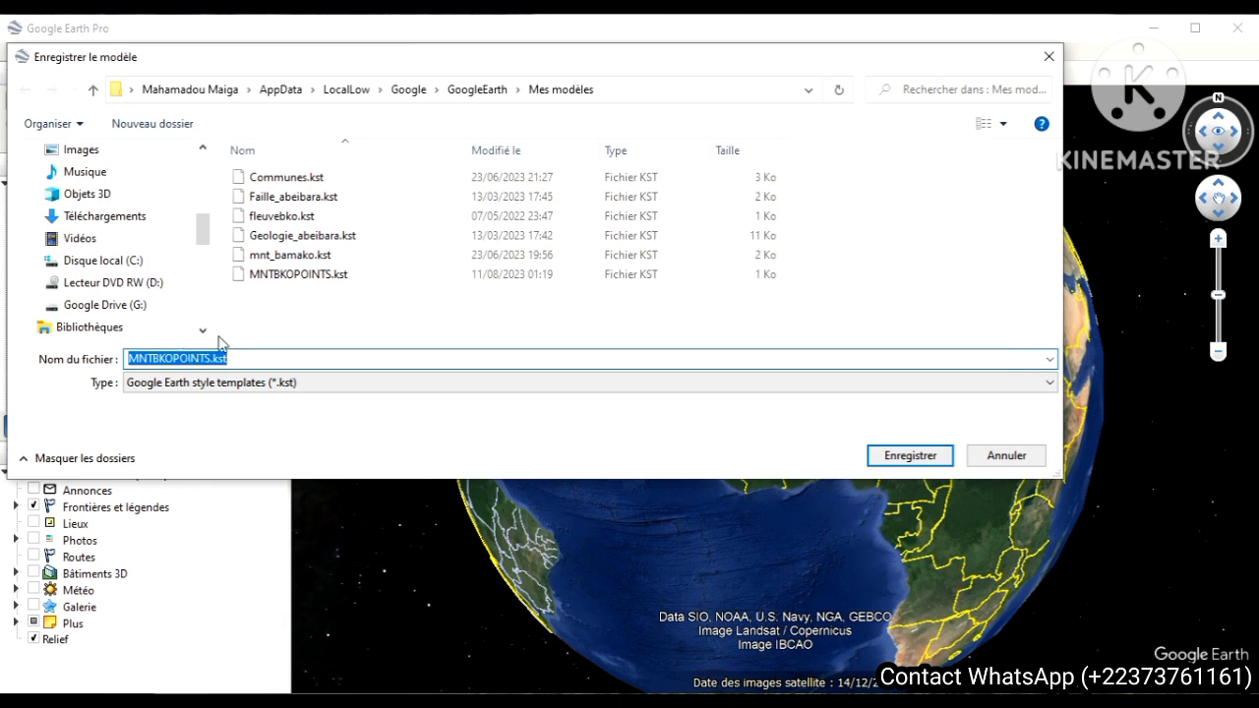
Step: Save the style template as MNTBKOPOINTSm.kst in the Mes modèles folder
click(190, 358)
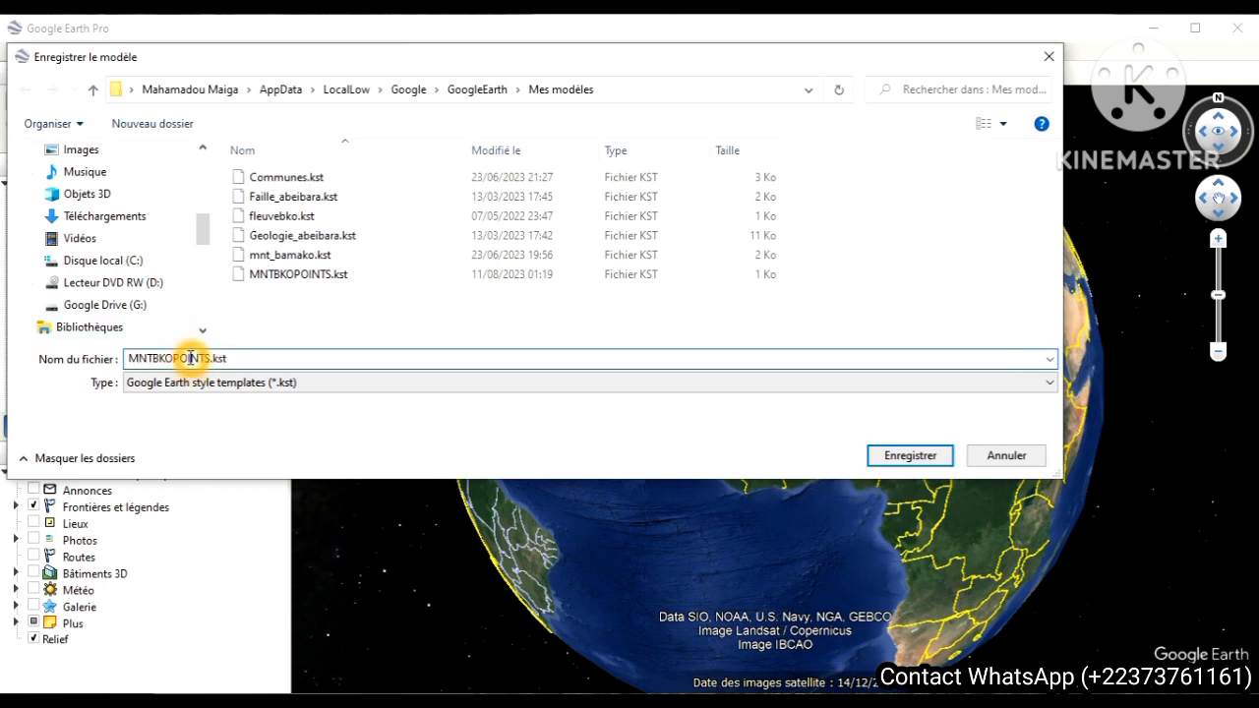
click(120, 360)
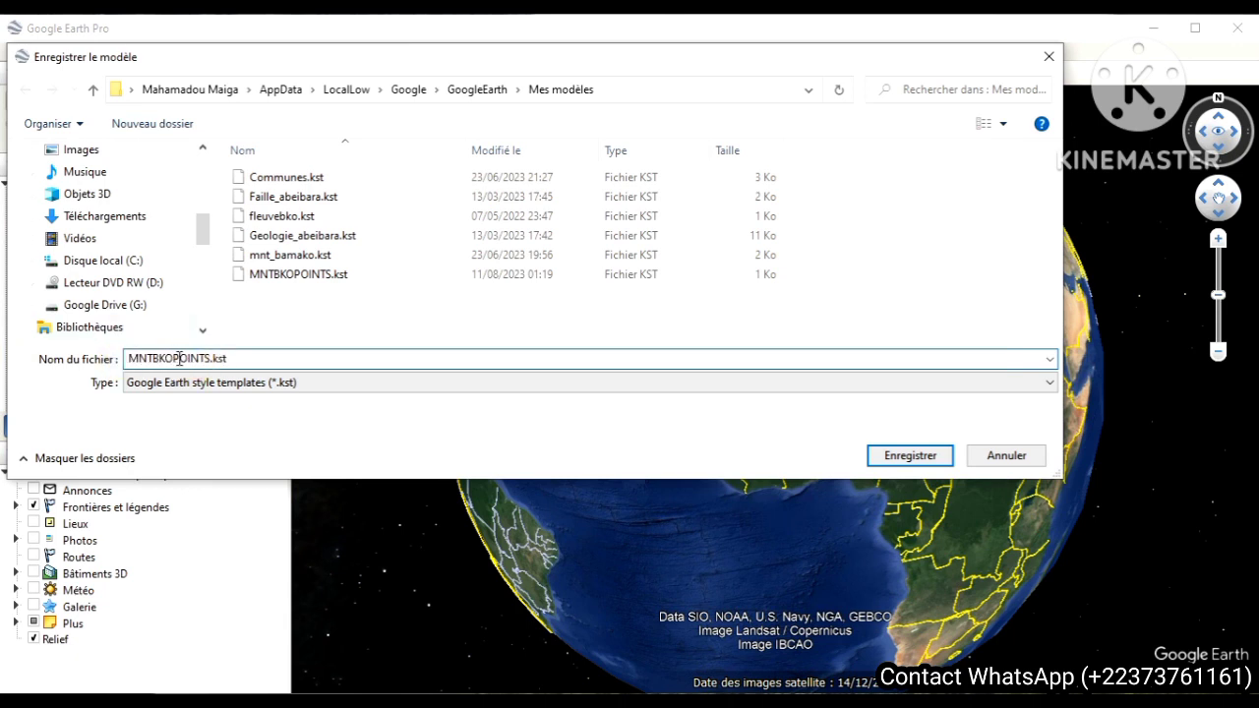
click(218, 359)
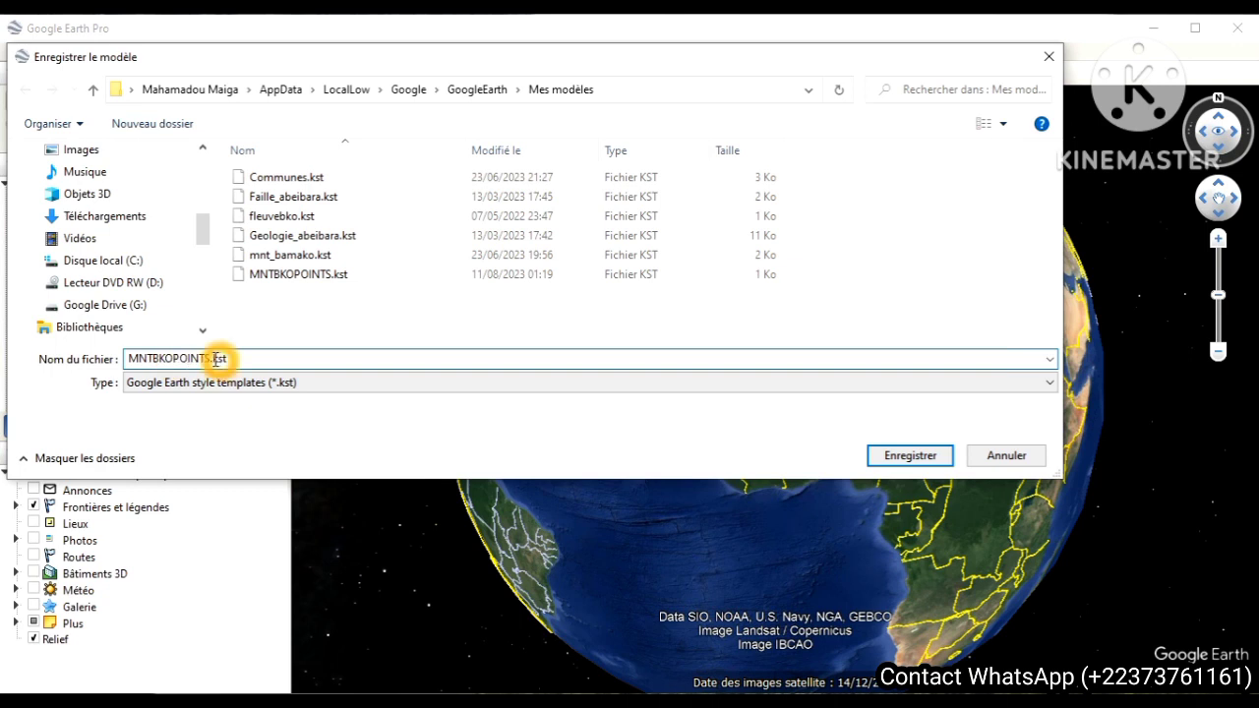
text(m)
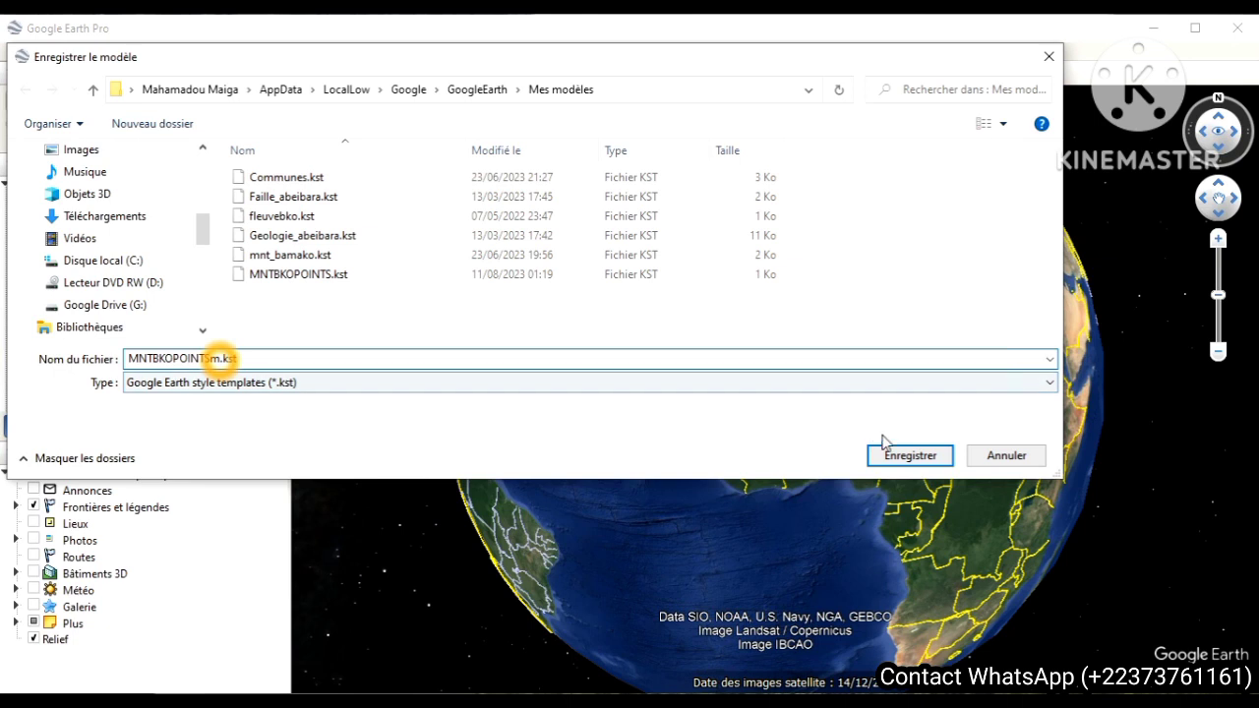
click(898, 460)
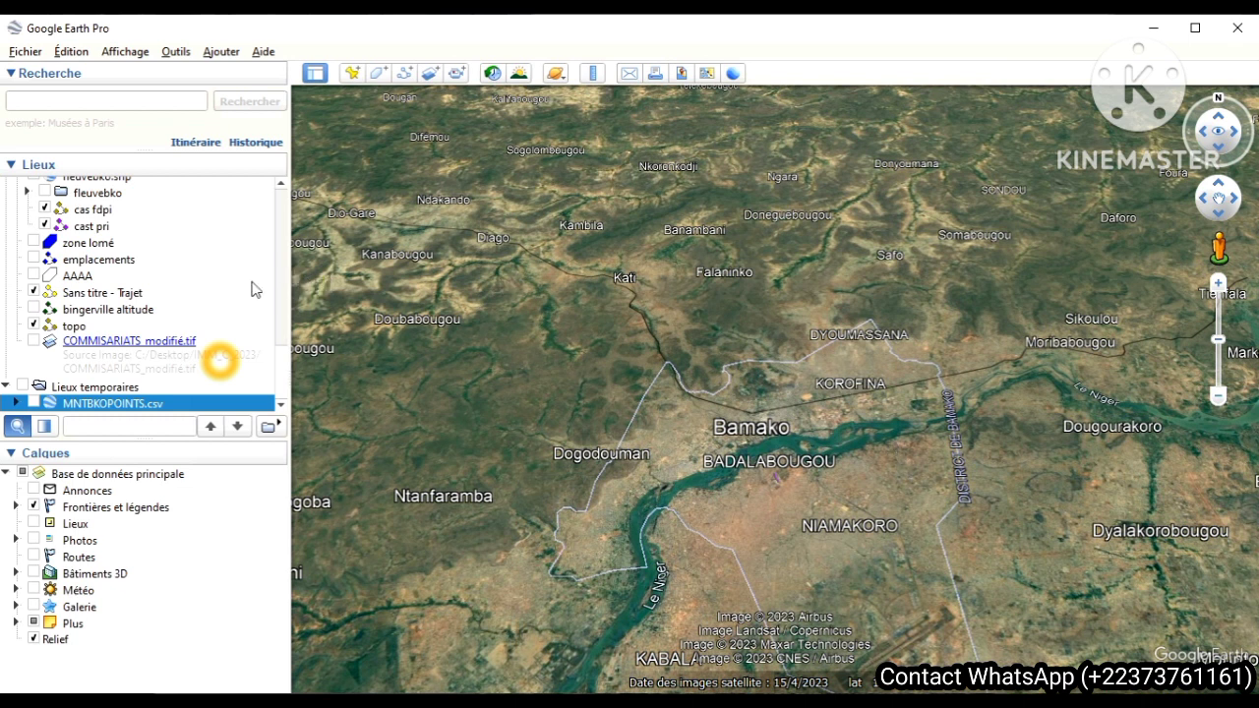
Step: Turn on the display of the imported MNTBKOPOINTS.csv layer under Lieux temporaires
scroll(281, 287, up, 5)
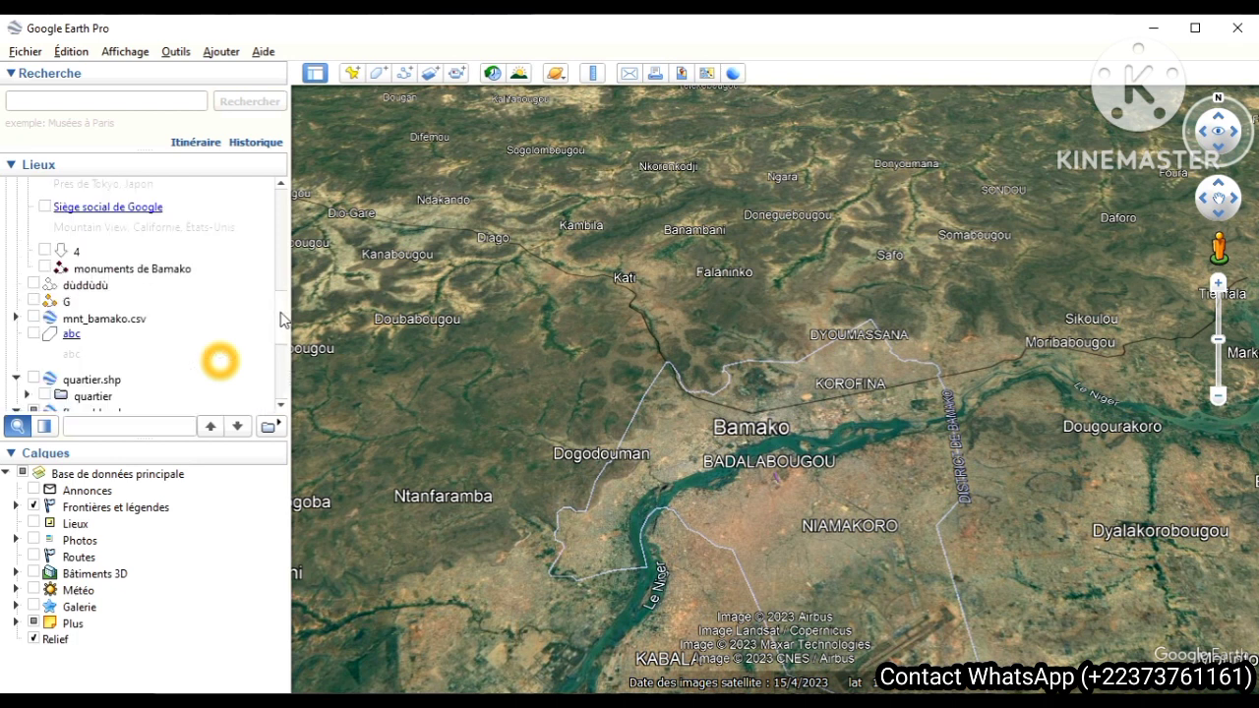
scroll(281, 408, down, 6)
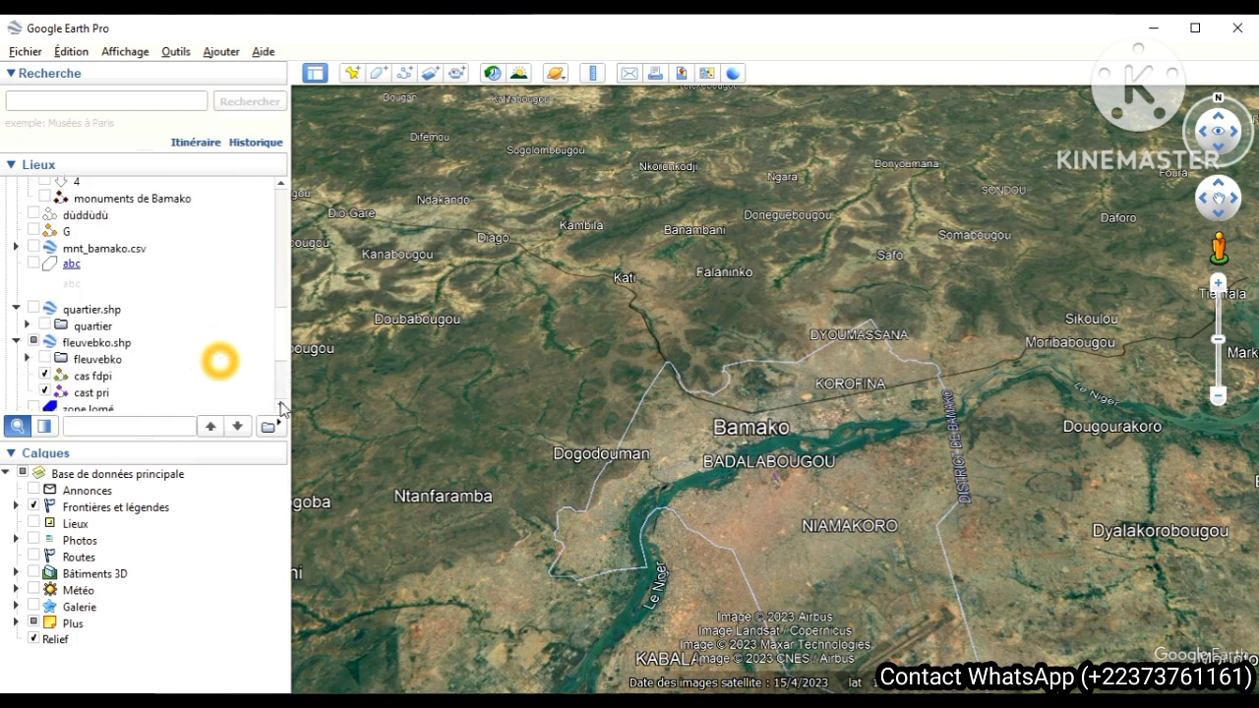
scroll(282, 408, down, 3)
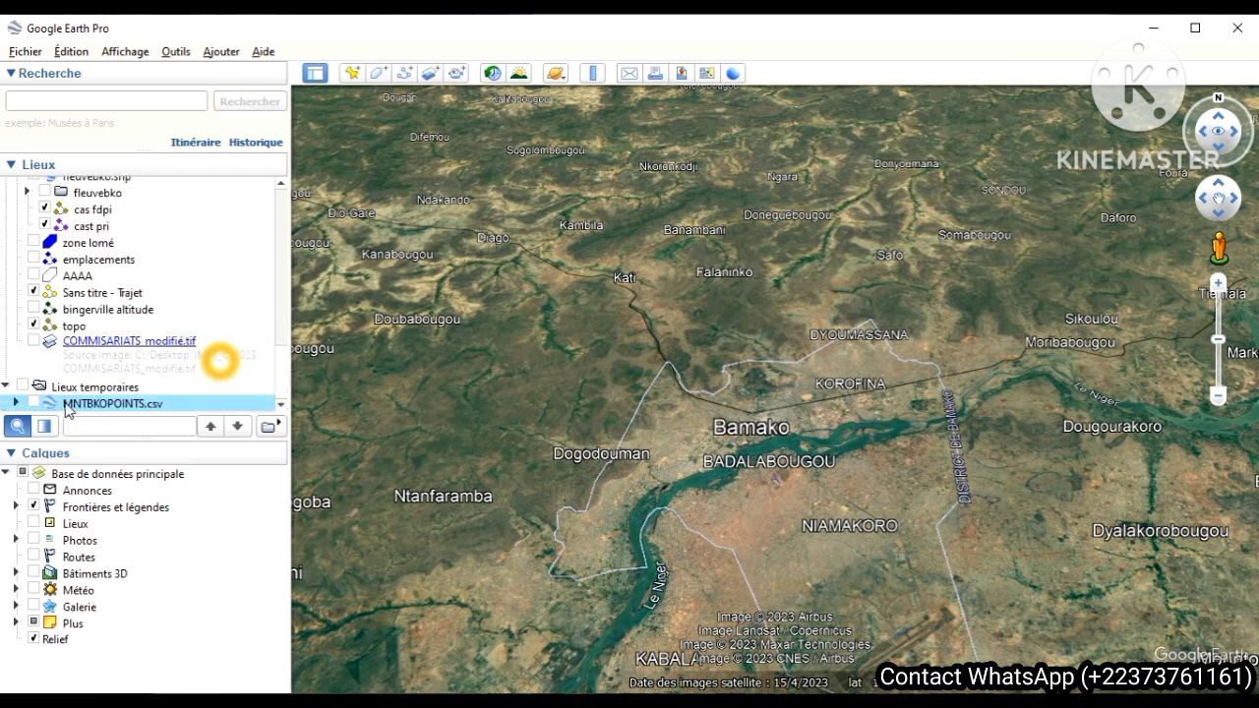
click(34, 404)
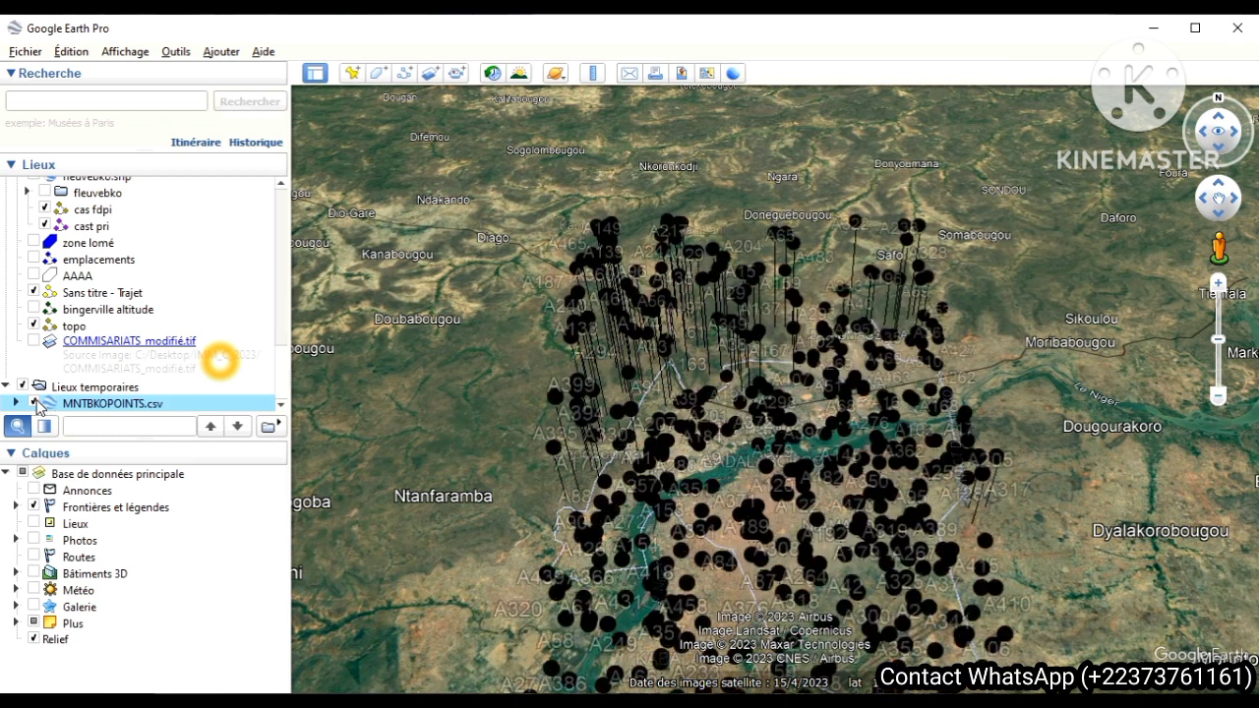